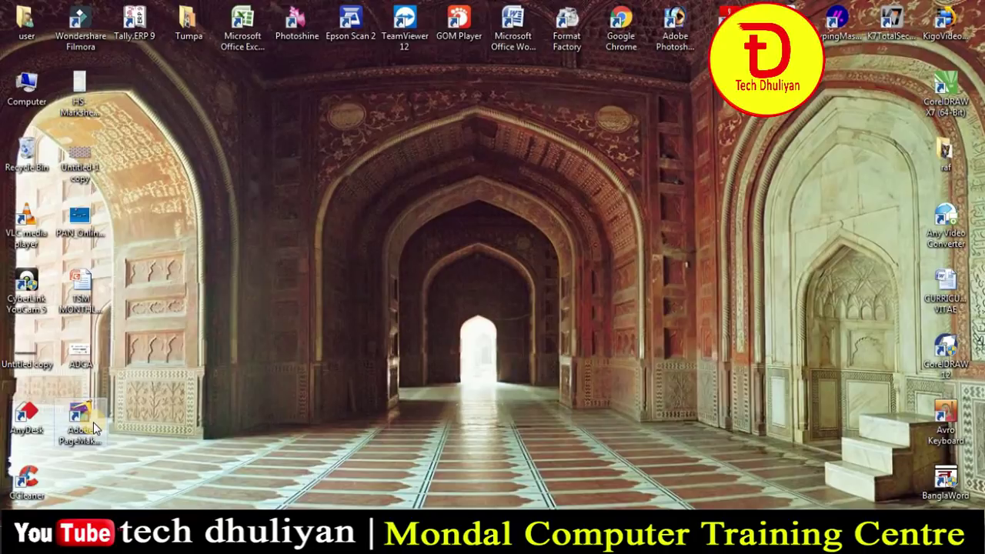
Launch Adobe PageMaker 7.0 from its desktop shortcut to an empty workspace.
{"action": "double_click", "coordinate": [93, 422]}
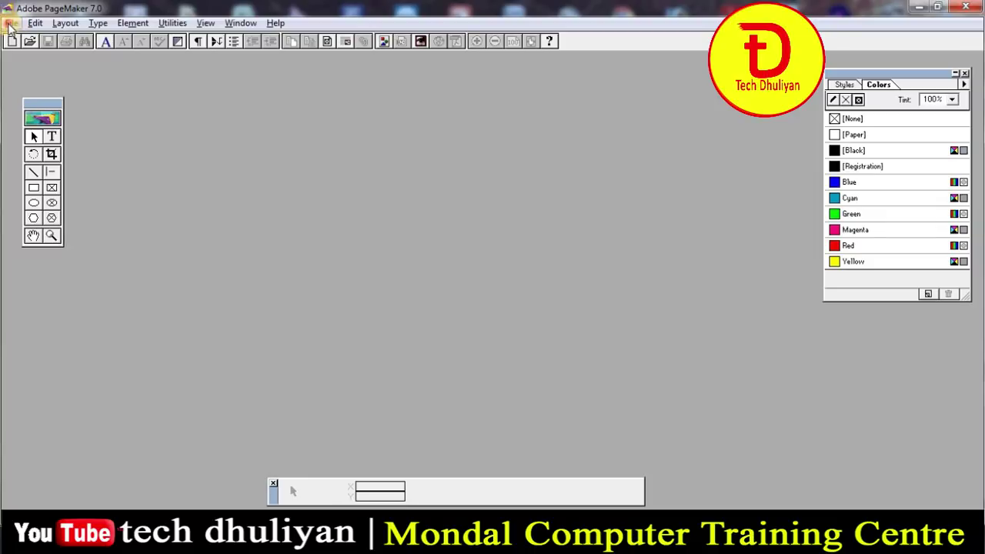
{"action": "left_click", "coordinate": [14, 24]}
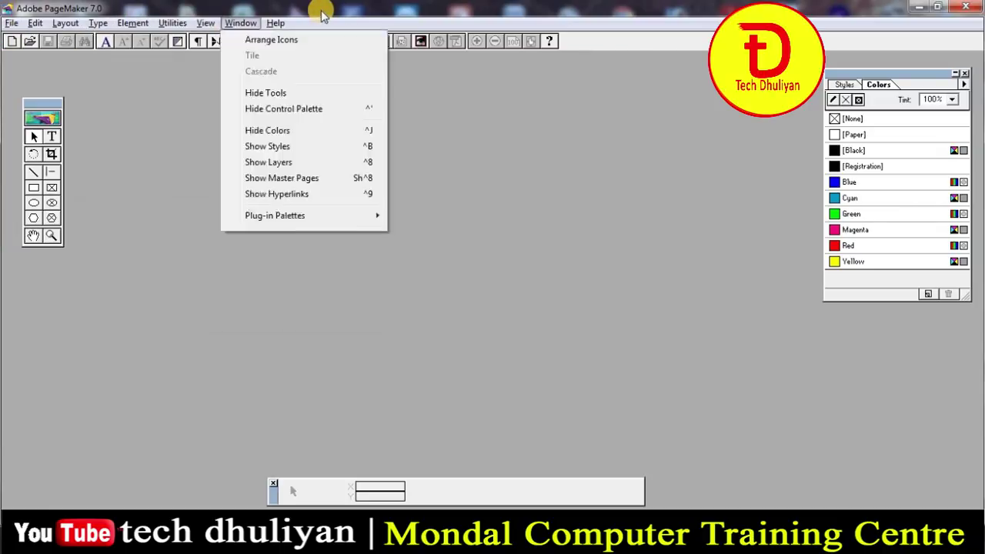
{"action": "left_click", "coordinate": [175, 46]}
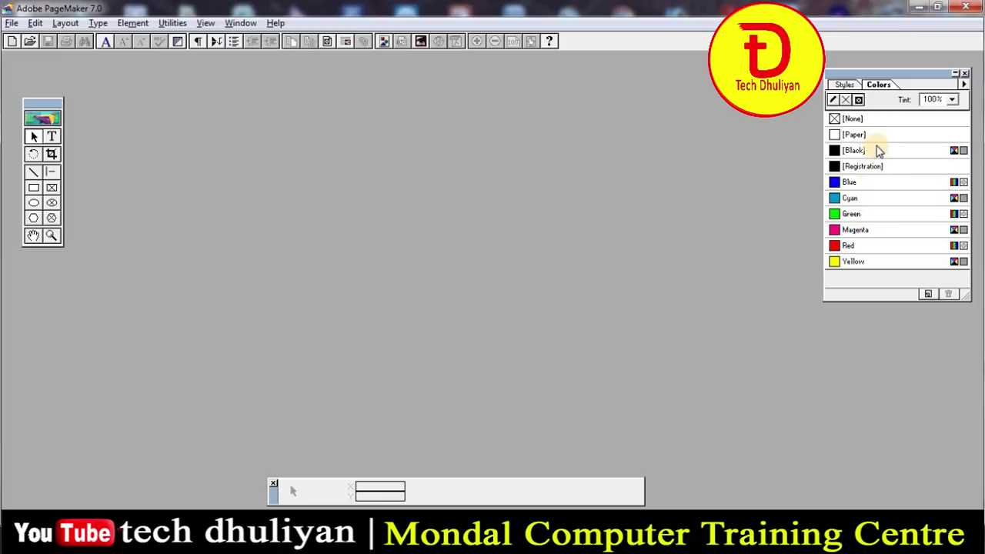
Resize the Colors palette so every swatch from None to Yellow shows.
{"action": "mouse_move", "coordinate": [968, 290]}
{"action": "left_mouse_down"}
{"action": "mouse_move", "coordinate": [938, 217]}
{"action": "mouse_move", "coordinate": [945, 210]}
{"action": "left_mouse_up"}
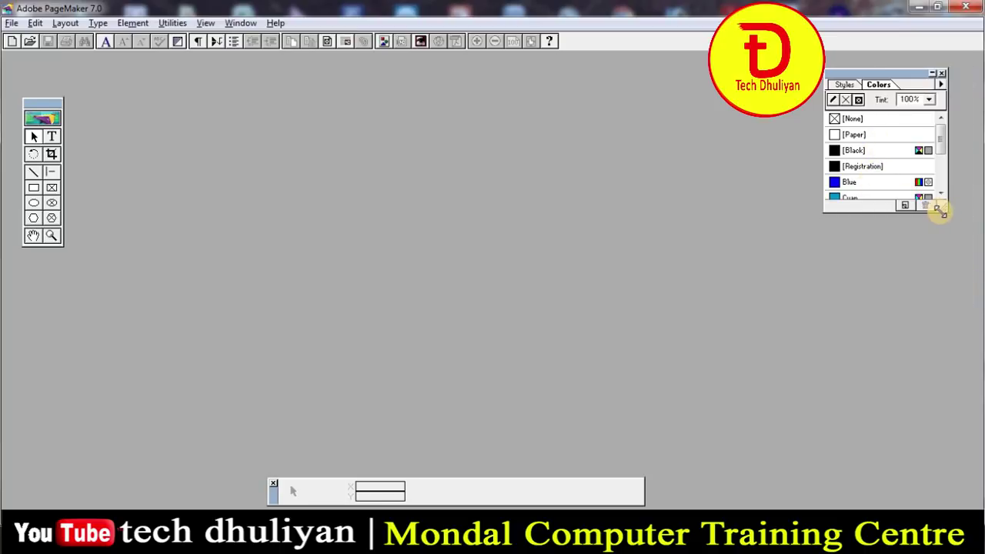
{"action": "left_click_drag", "start_coordinate": [957, 293], "coordinate": [965, 282]}
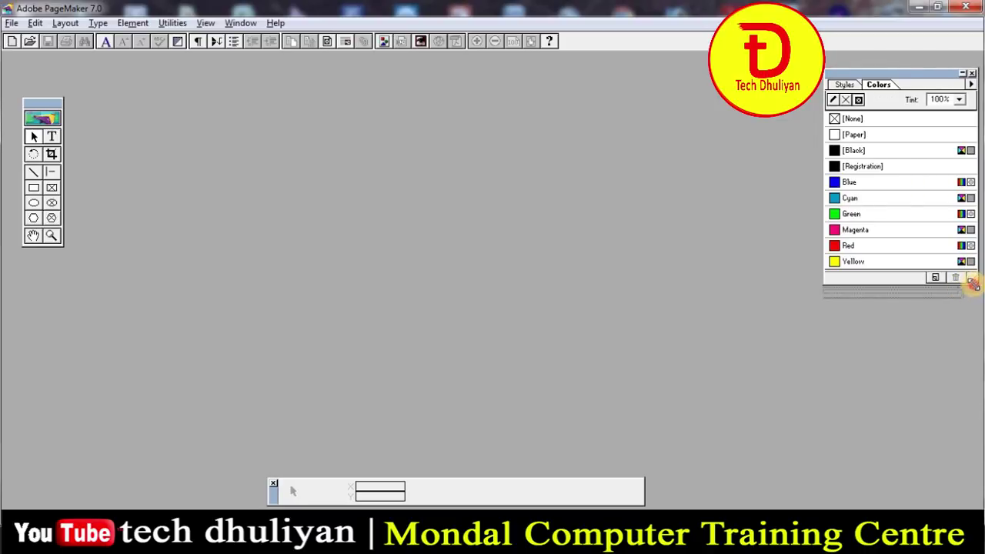
{"action": "left_click_drag", "start_coordinate": [965, 282], "coordinate": [974, 300]}
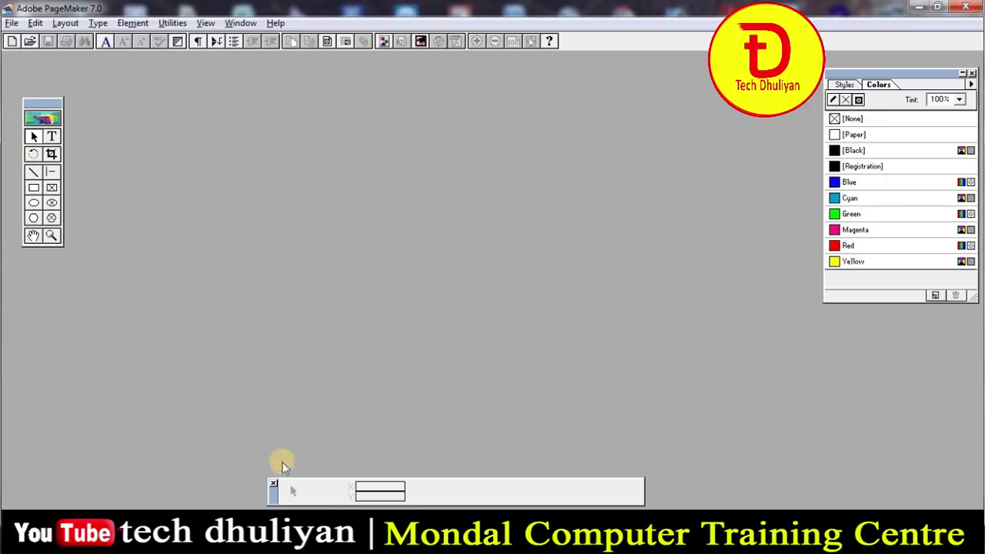
{"action": "left_click", "coordinate": [274, 481]}
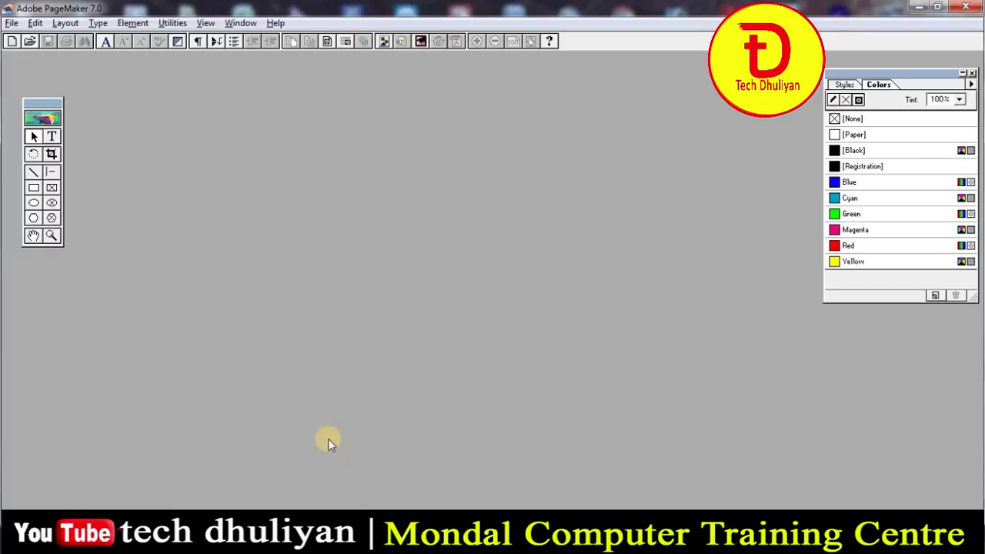
{"action": "left_click", "coordinate": [239, 24]}
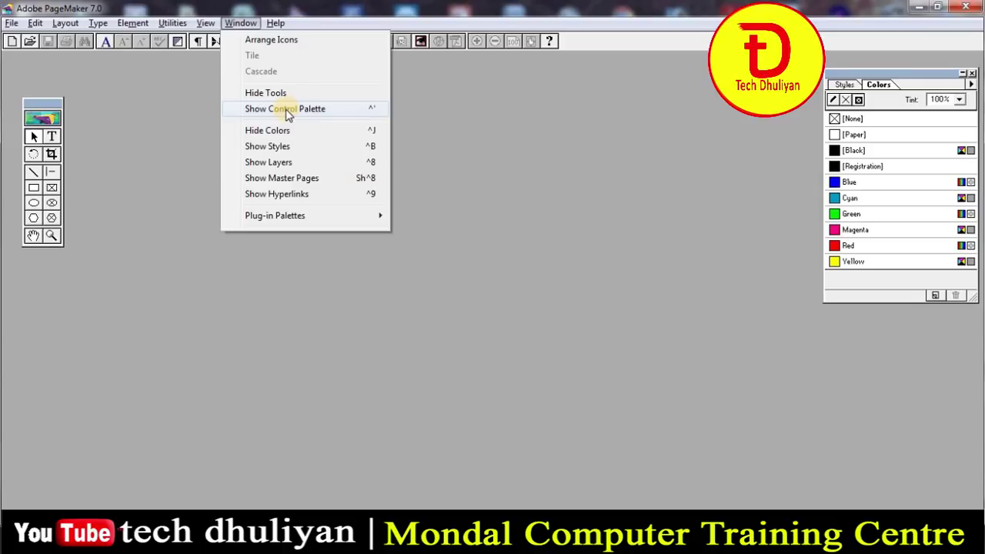
{"action": "left_click", "coordinate": [288, 112]}
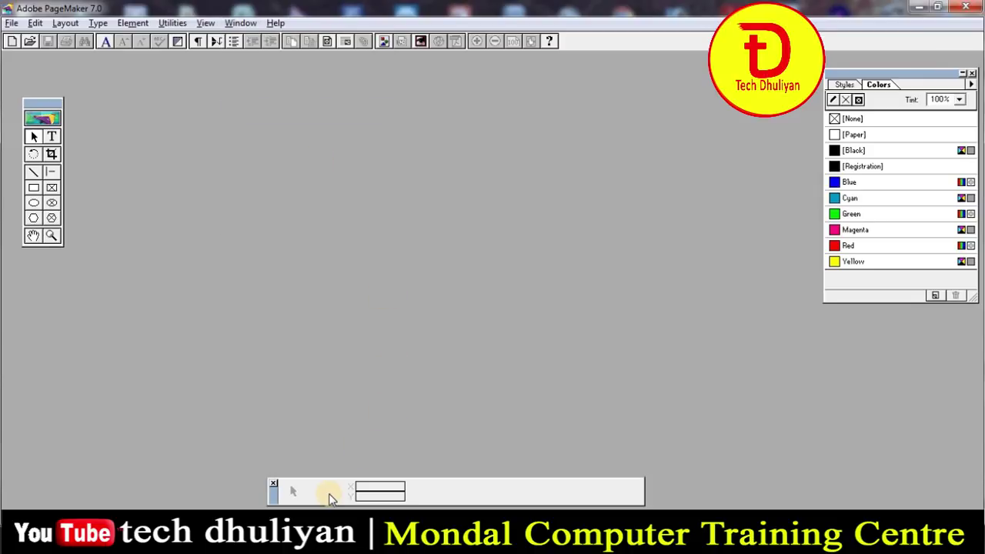
{"action": "left_click", "coordinate": [232, 23]}
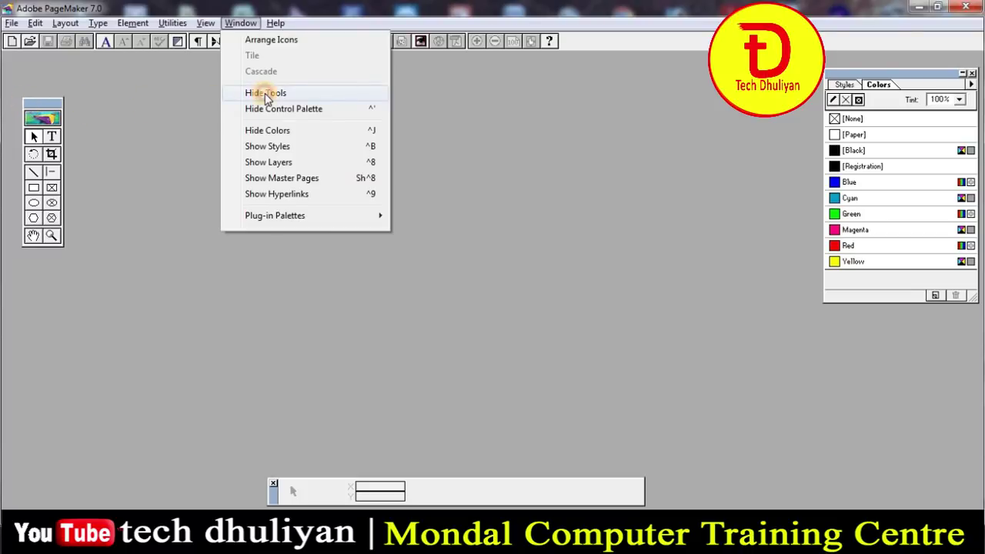
{"action": "left_click", "coordinate": [266, 96]}
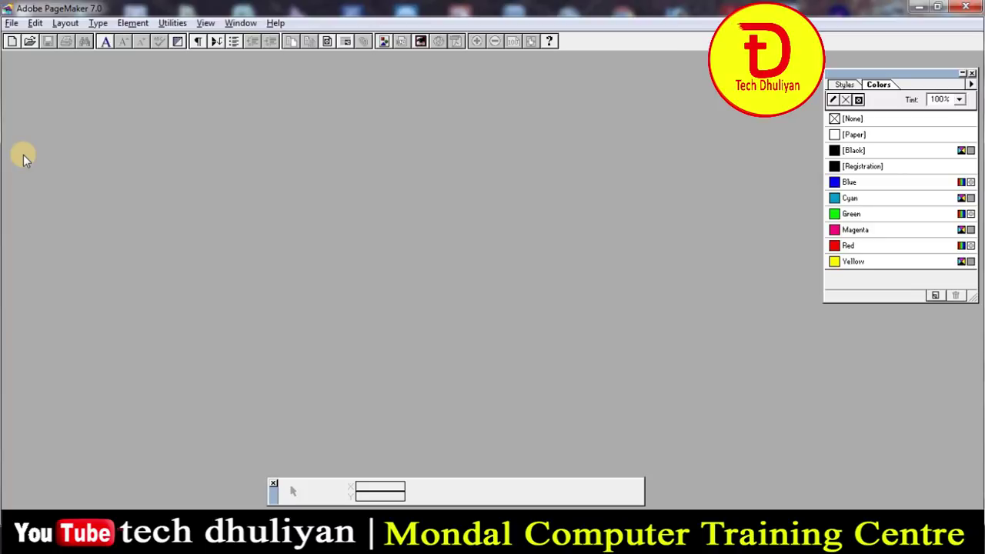
{"action": "left_click", "coordinate": [239, 24]}
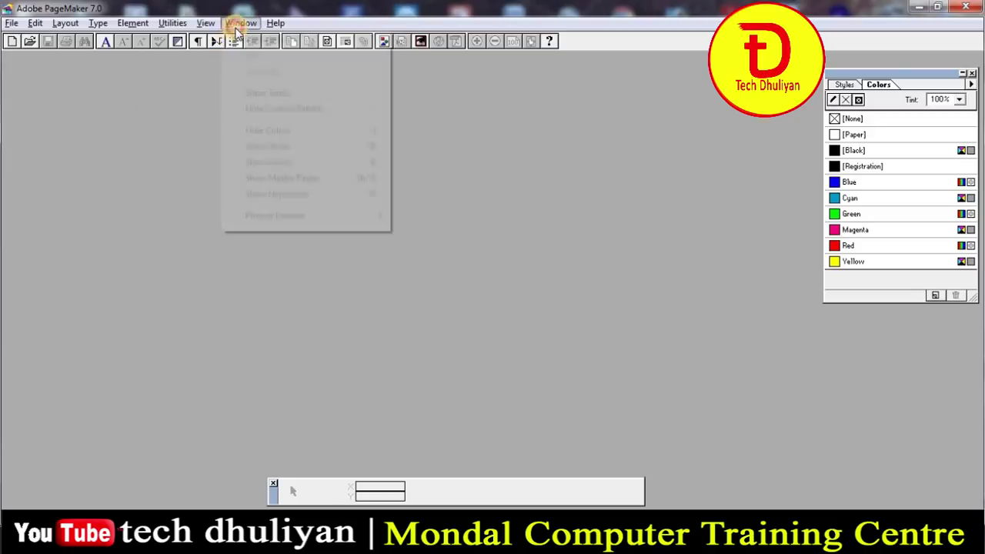
{"action": "left_click", "coordinate": [262, 93]}
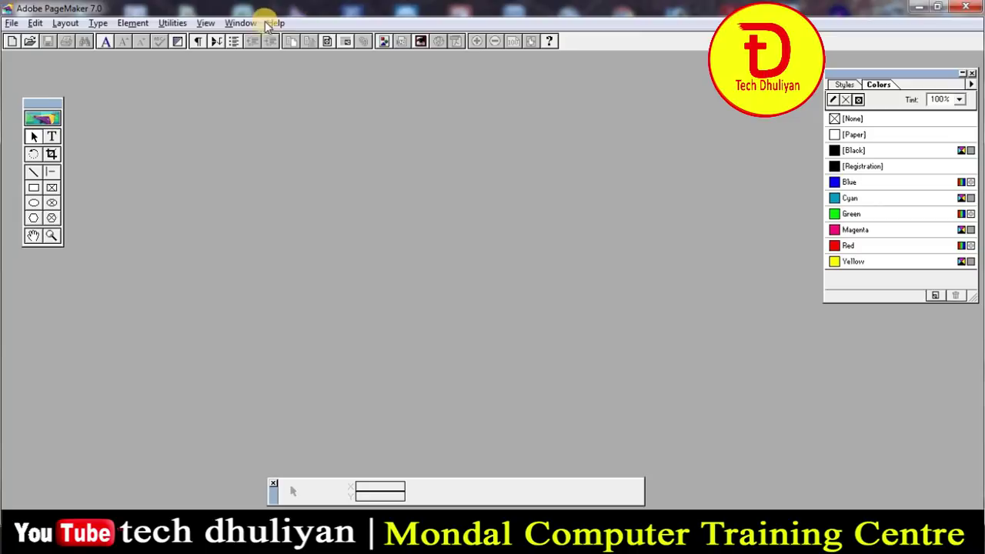
{"action": "left_click", "coordinate": [240, 22]}
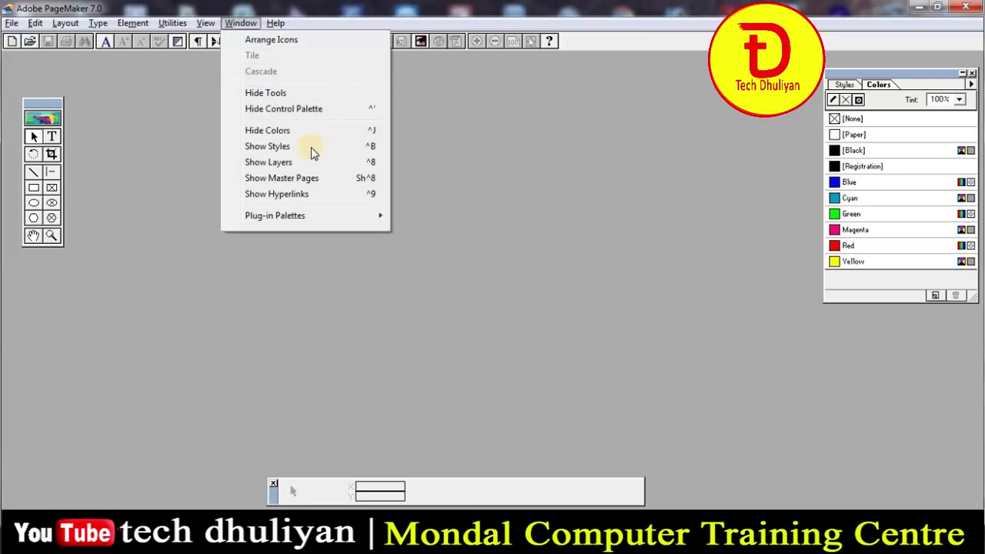
{"action": "left_click", "coordinate": [263, 132]}
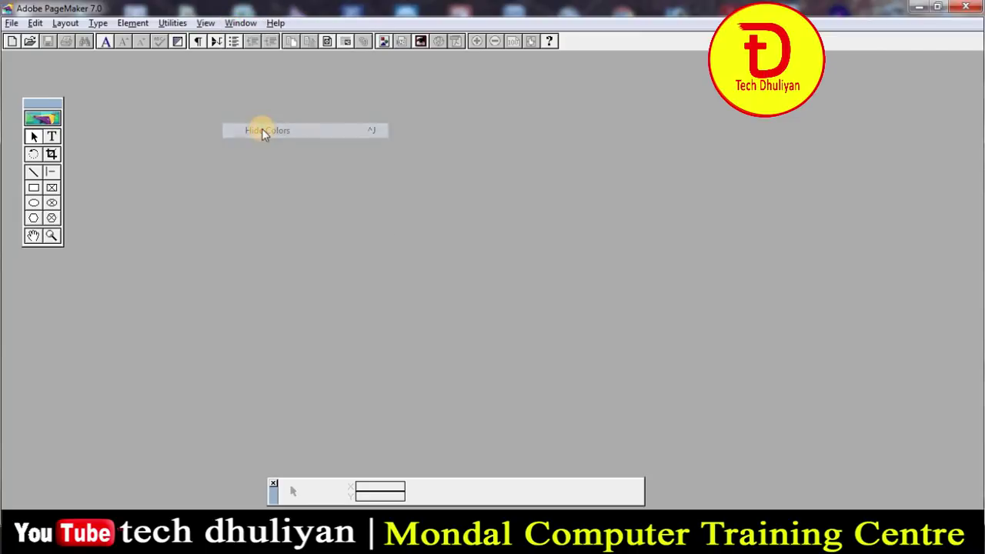
{"action": "left_click", "coordinate": [240, 22]}
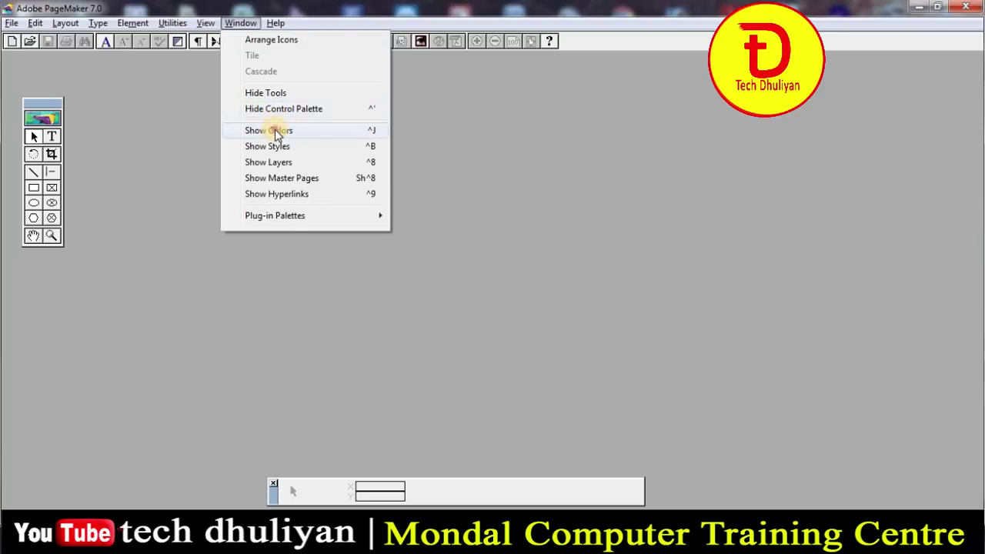
{"action": "left_click", "coordinate": [274, 133]}
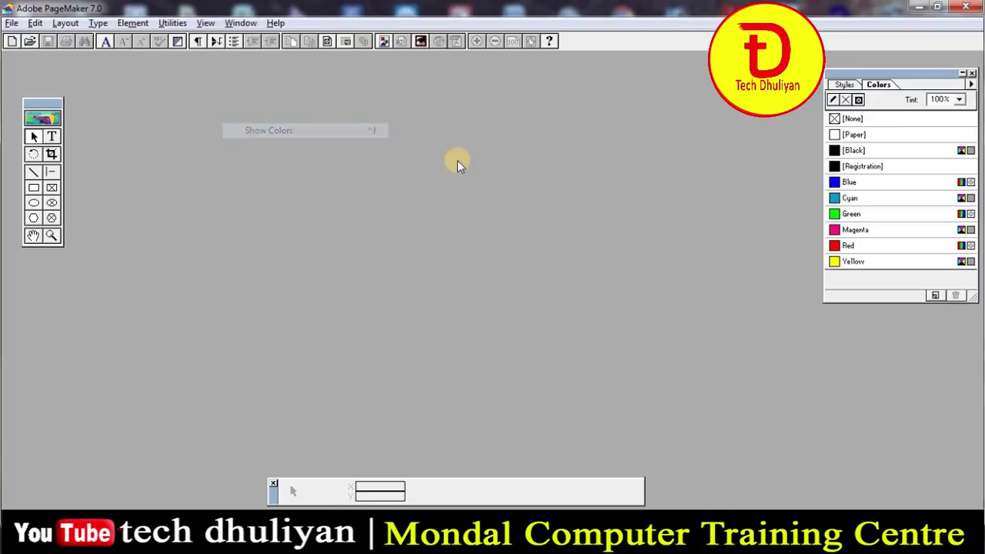
{"action": "left_click", "coordinate": [972, 74]}
{"action": "left_click", "coordinate": [242, 22]}
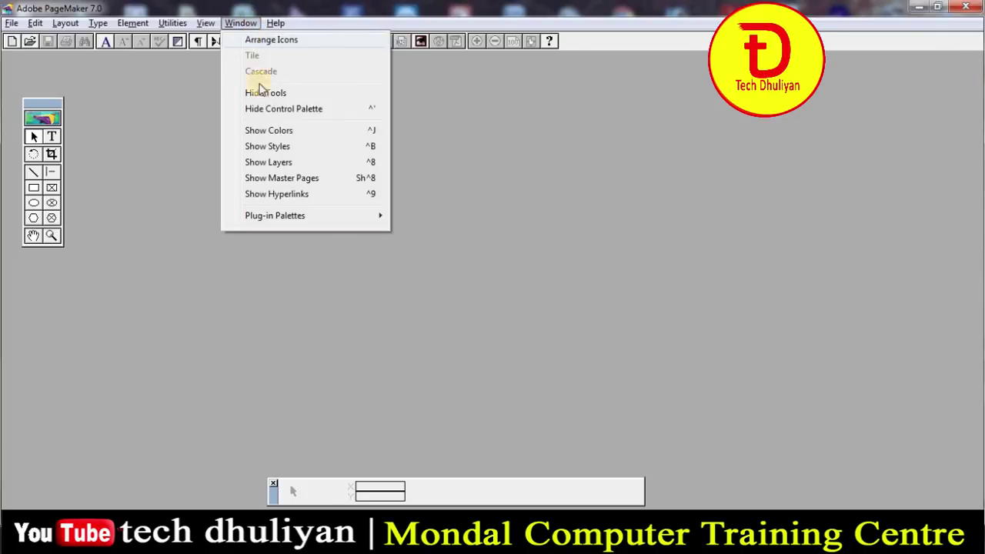
{"action": "left_click", "coordinate": [276, 131]}
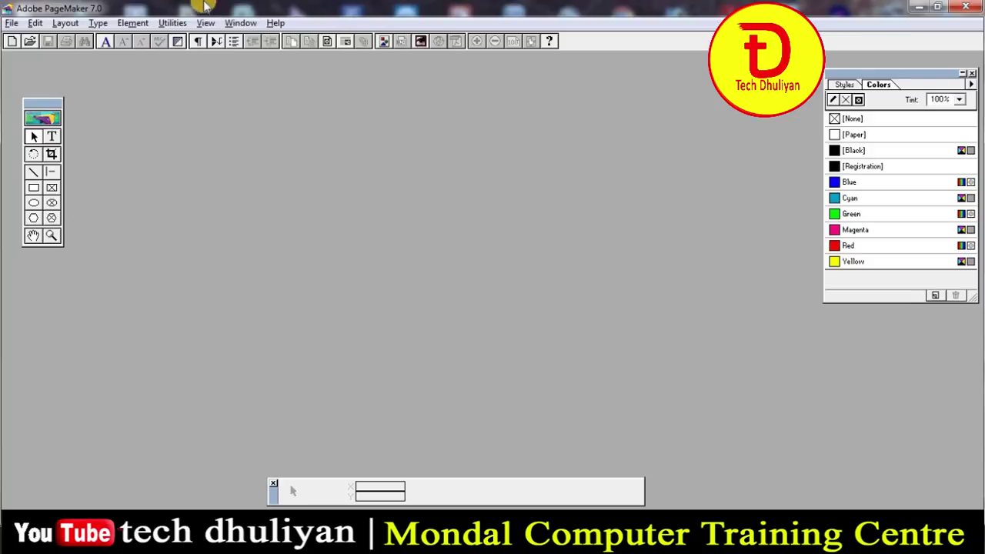
{"action": "left_click", "coordinate": [240, 23]}
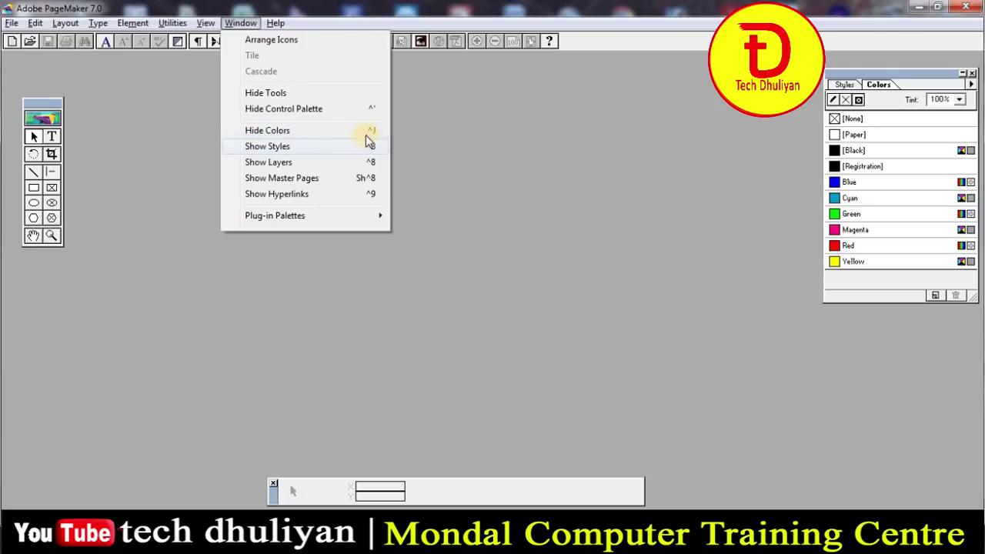
Dismiss the Window menu and bring up the File menu.
{"action": "left_click", "coordinate": [540, 155]}
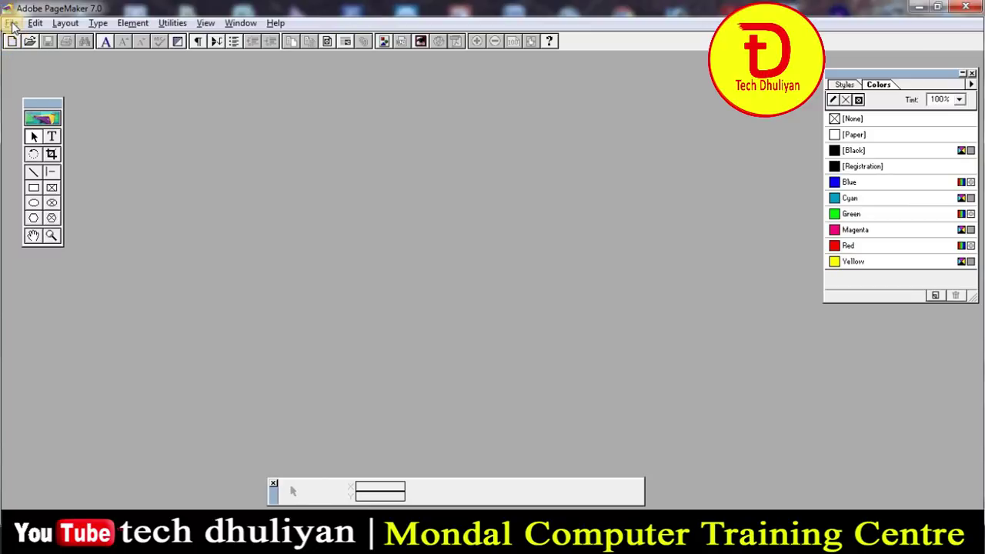
{"action": "left_click", "coordinate": [11, 23]}
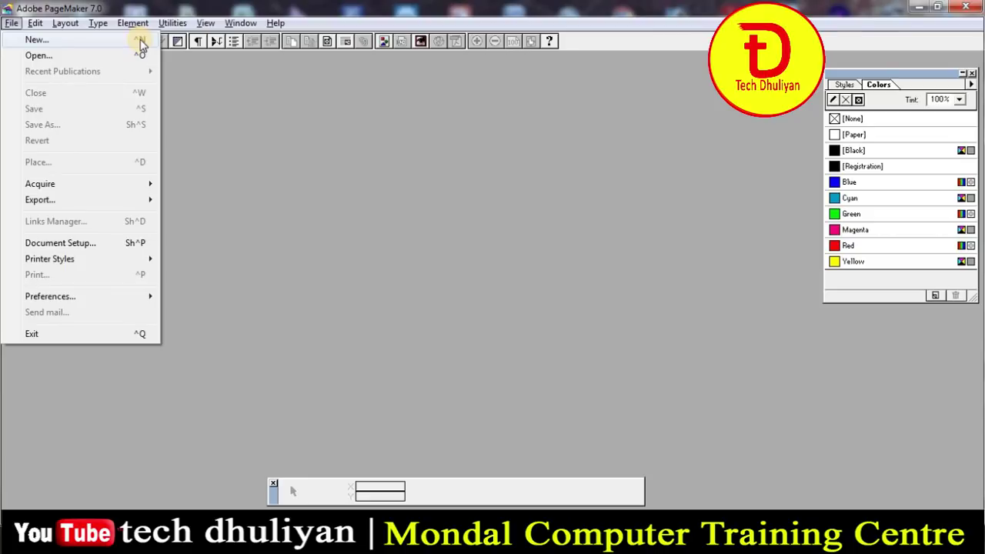
Create a new one-page A4 tall publication with double-sided facing pages.
{"action": "left_click", "coordinate": [35, 40]}
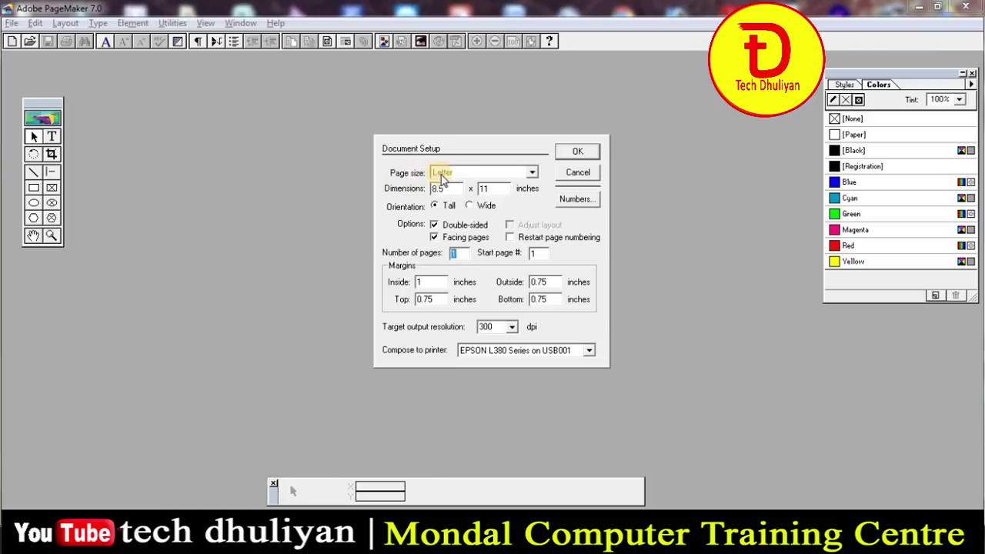
{"action": "left_click", "coordinate": [472, 175]}
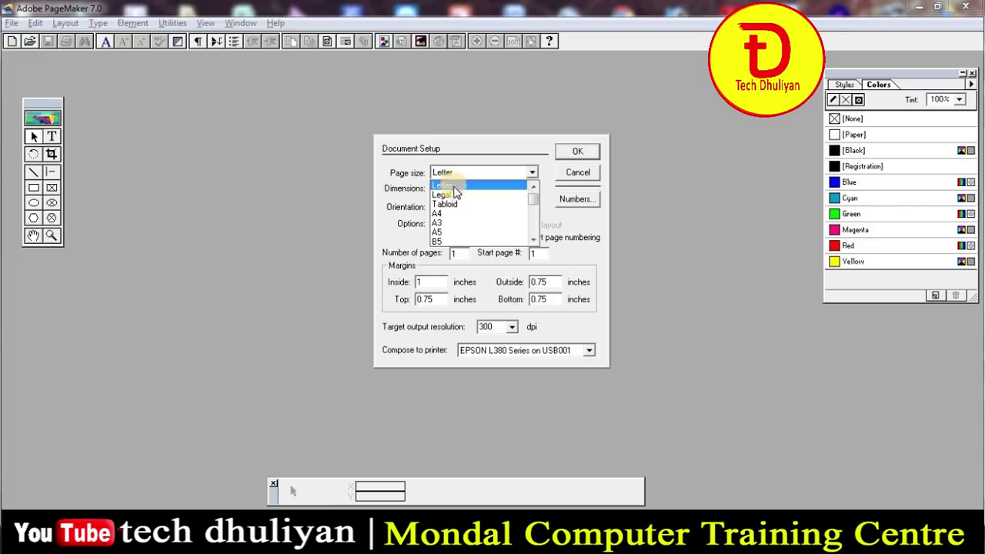
{"action": "left_click", "coordinate": [440, 213]}
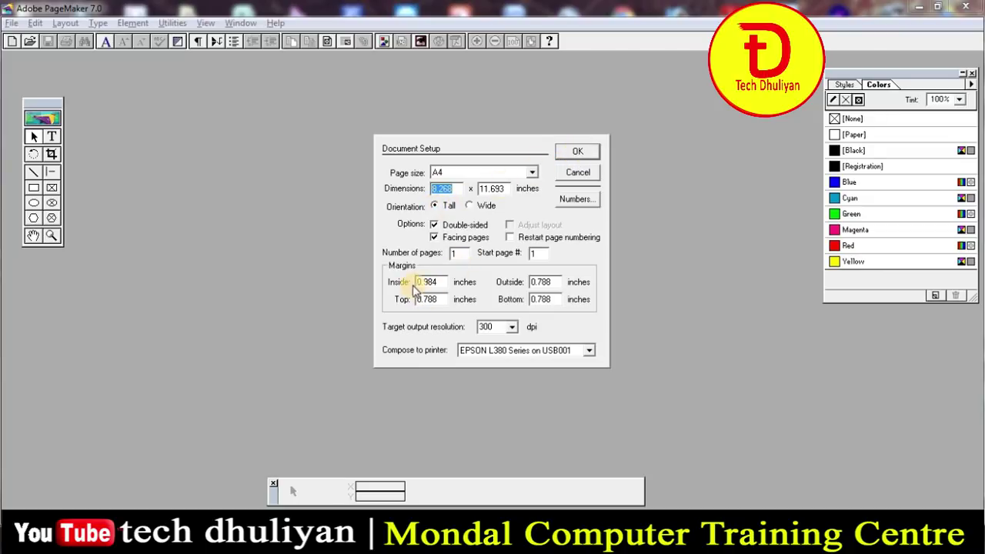
{"action": "left_click", "coordinate": [577, 152]}
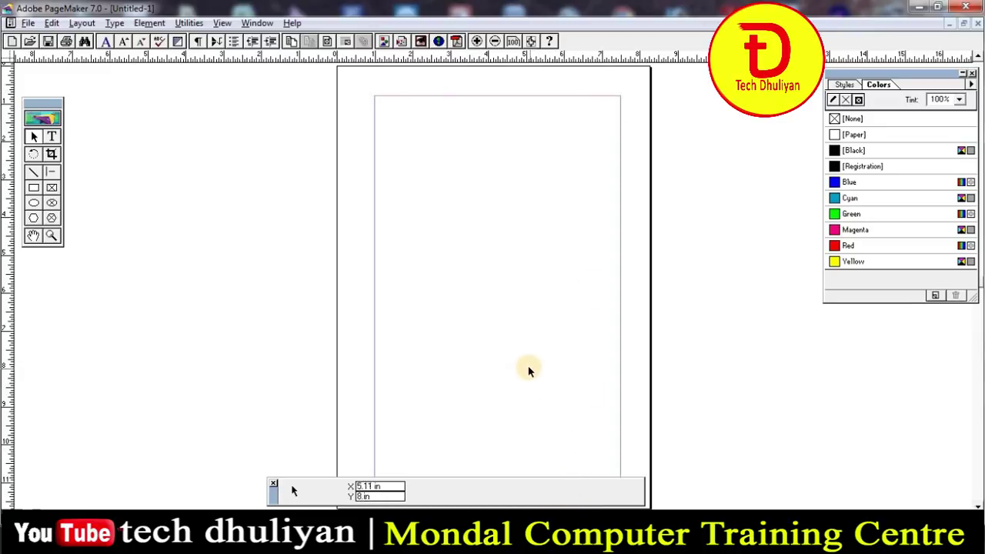
Switch the page view to Actual Size from the page's context menu.
{"action": "right_click", "coordinate": [477, 265]}
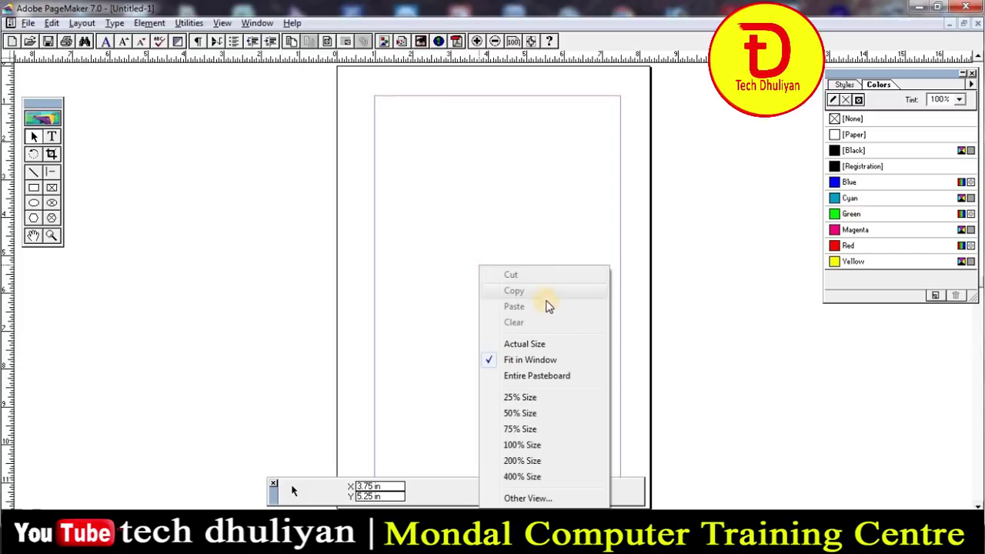
{"action": "left_click", "coordinate": [538, 346]}
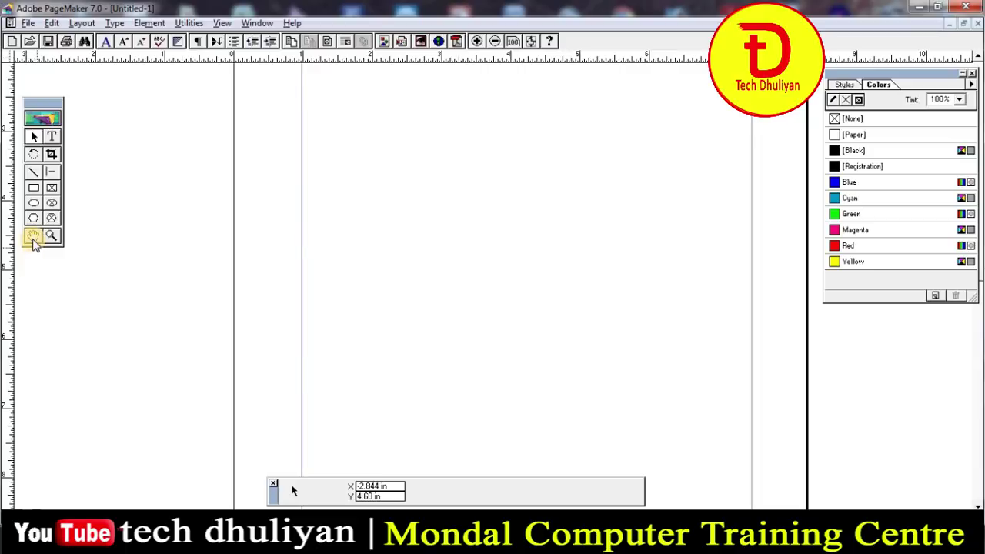
Pan with the Grabber tool until the page's top edge and margin show.
{"action": "left_click", "coordinate": [33, 237]}
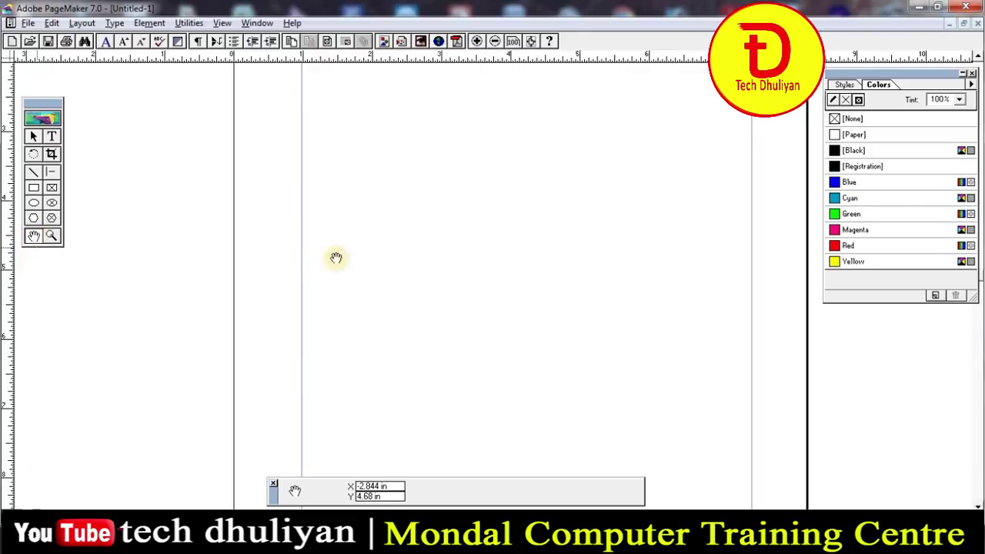
{"action": "mouse_move", "coordinate": [518, 148]}
{"action": "left_mouse_down"}
{"action": "mouse_move", "coordinate": [511, 303]}
{"action": "mouse_move", "coordinate": [426, 351]}
{"action": "left_mouse_up"}
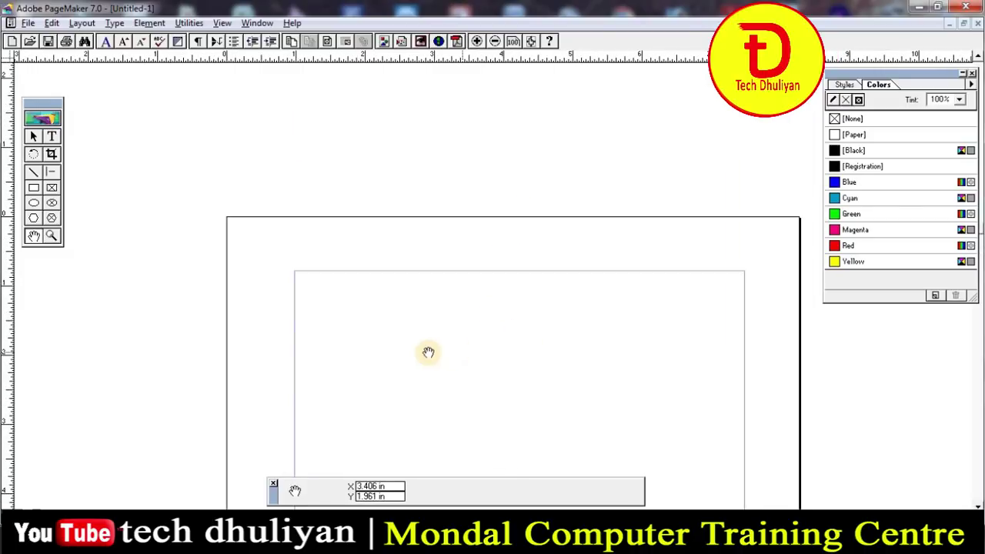
{"action": "left_click_drag", "start_coordinate": [336, 177], "coordinate": [359, 205]}
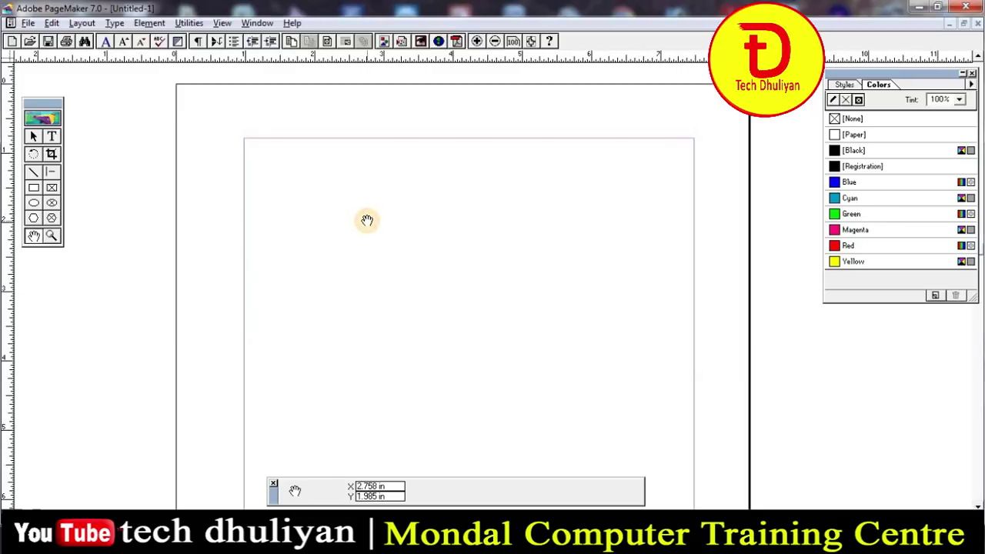
{"action": "left_click_drag", "start_coordinate": [410, 244], "coordinate": [422, 246]}
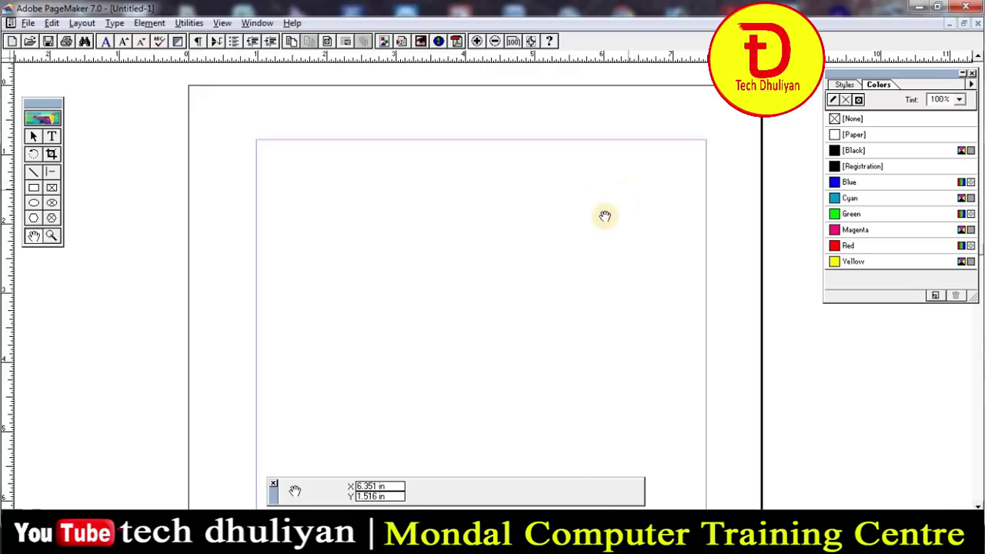
{"action": "right_click", "coordinate": [455, 298]}
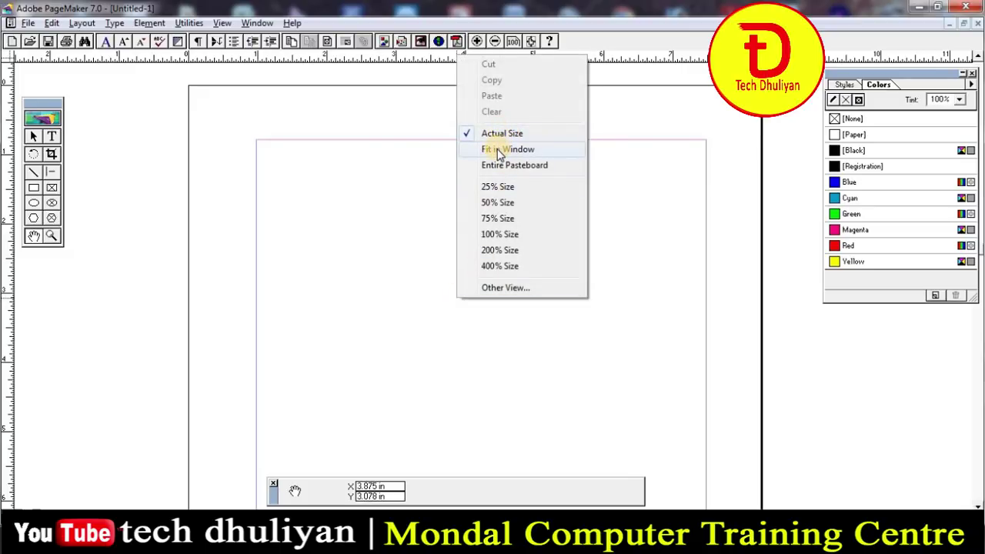
{"action": "left_click", "coordinate": [492, 156]}
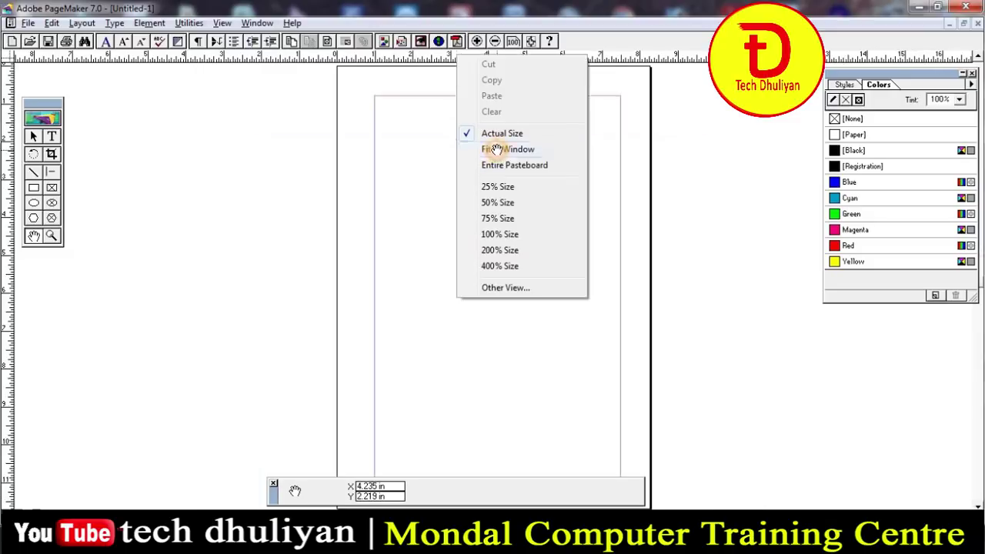
{"action": "right_click", "coordinate": [496, 150]}
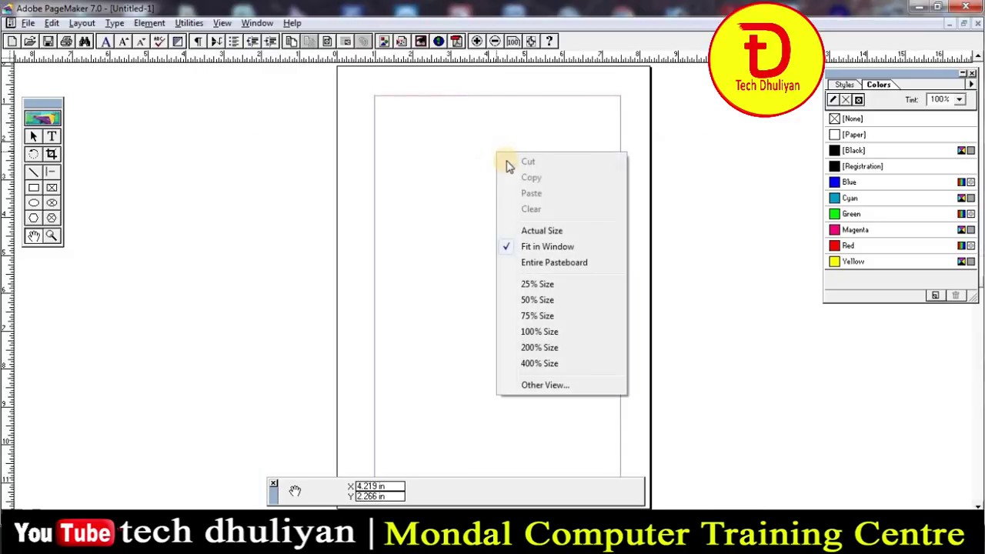
{"action": "left_click", "coordinate": [550, 233]}
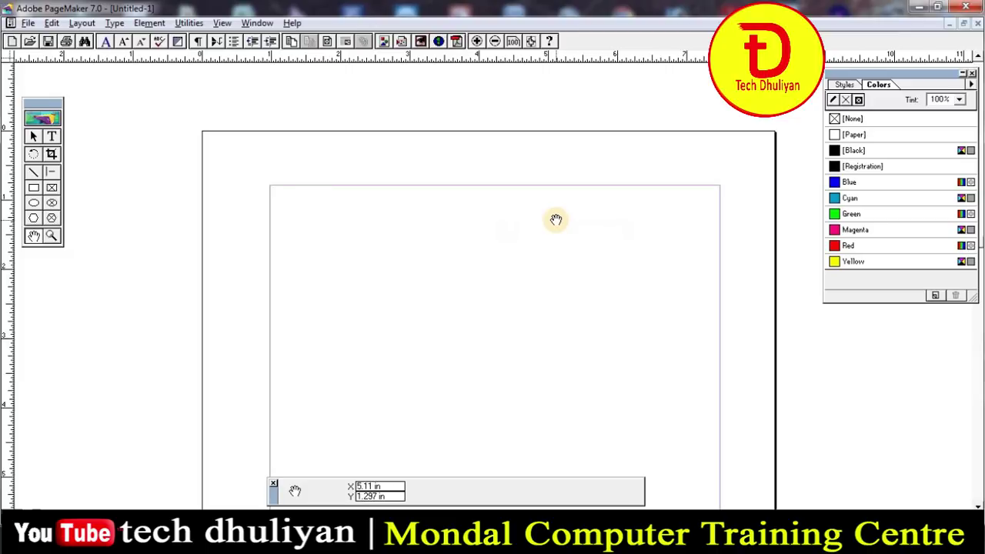
{"action": "left_click_drag", "start_coordinate": [525, 236], "coordinate": [523, 231]}
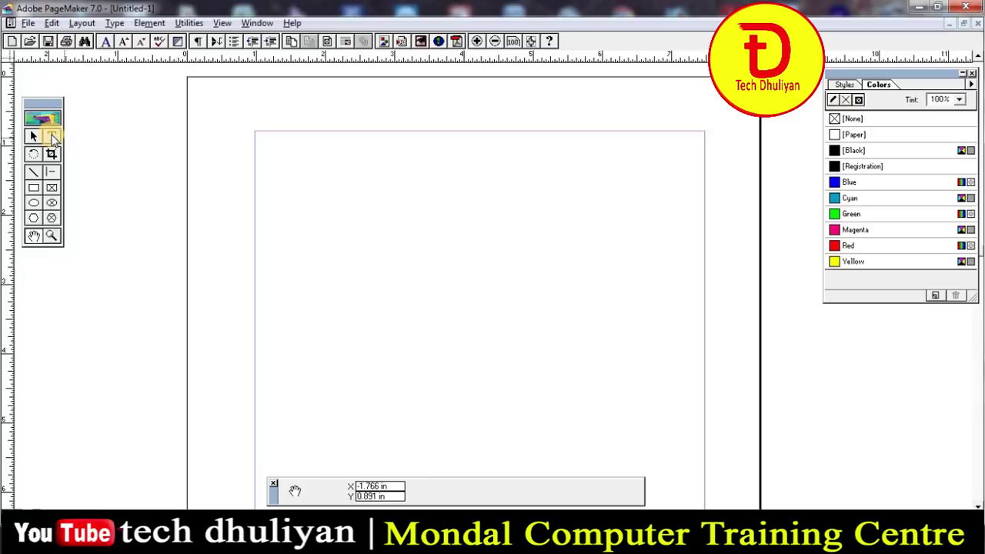
Type trial letters 'CGFHGH' at the left margin with the Text tool, then delete them.
{"action": "left_click", "coordinate": [52, 137]}
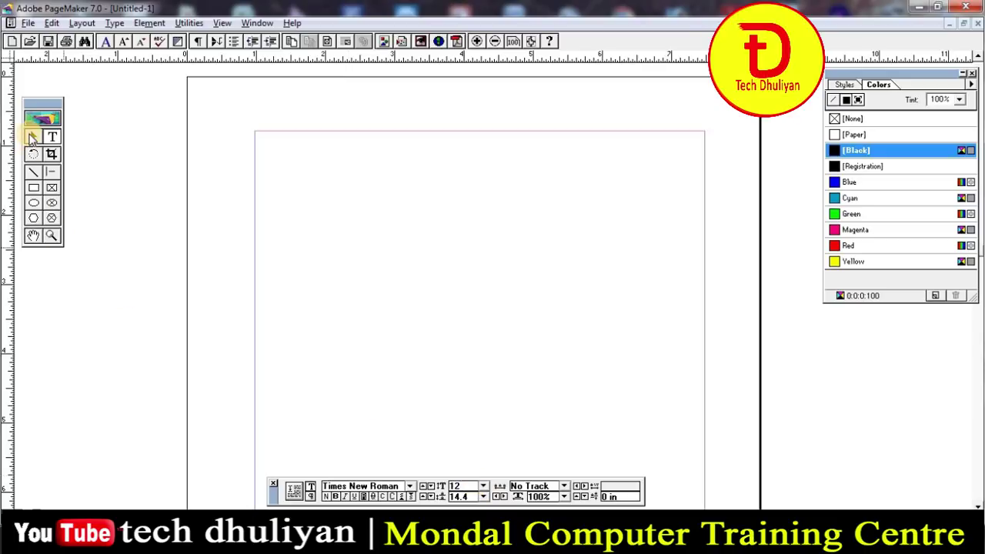
{"action": "left_click", "coordinate": [34, 137]}
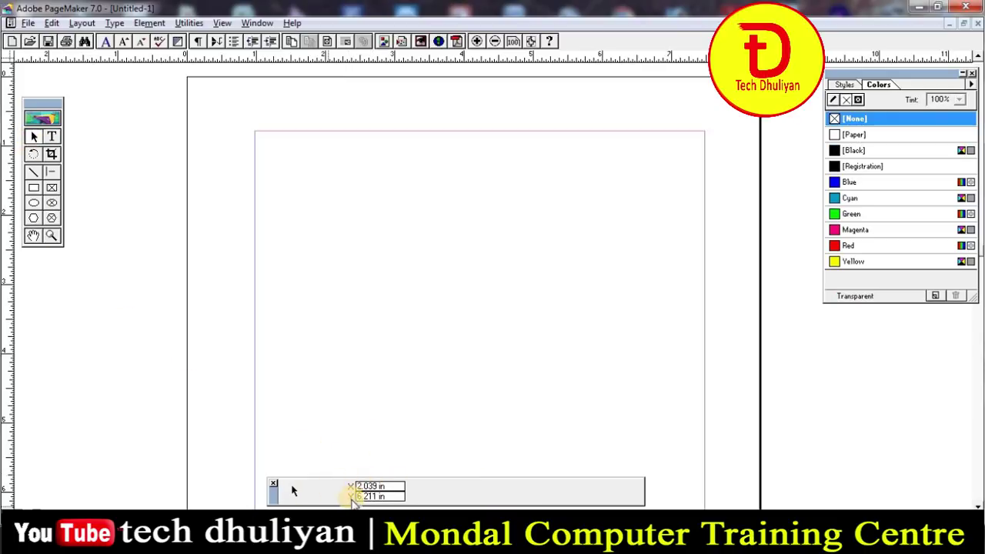
{"action": "left_click", "coordinate": [53, 136]}
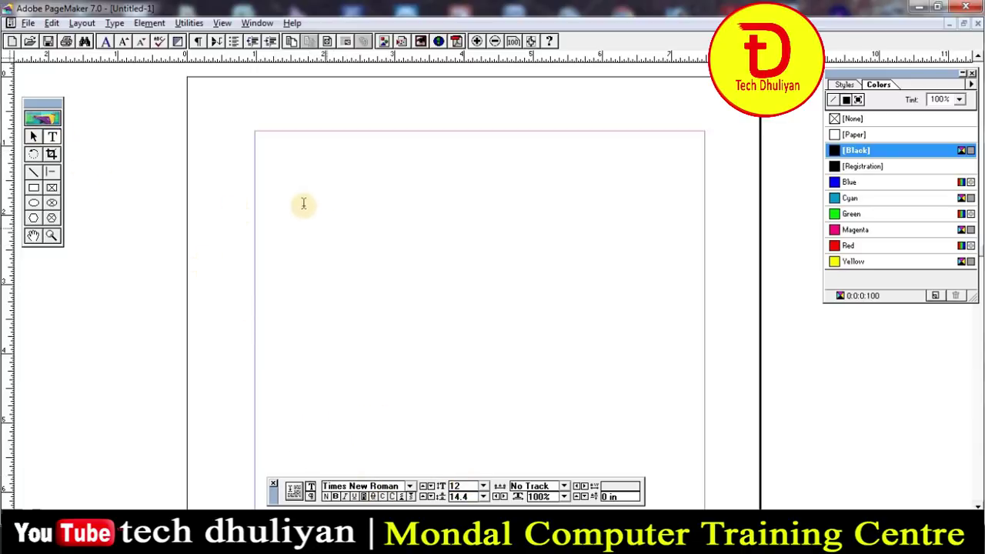
{"action": "left_click", "coordinate": [260, 197]}
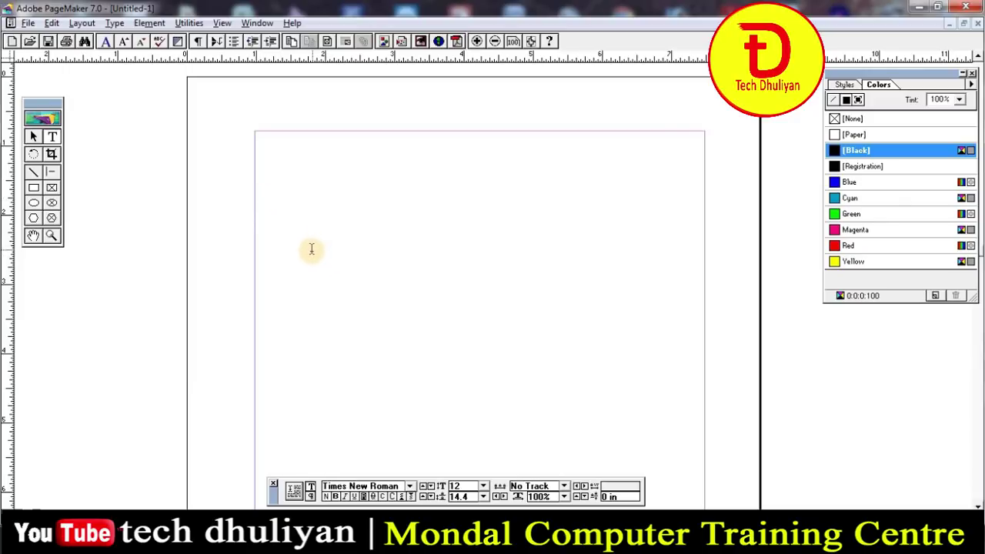
{"action": "type", "text": "CGFHGH"}
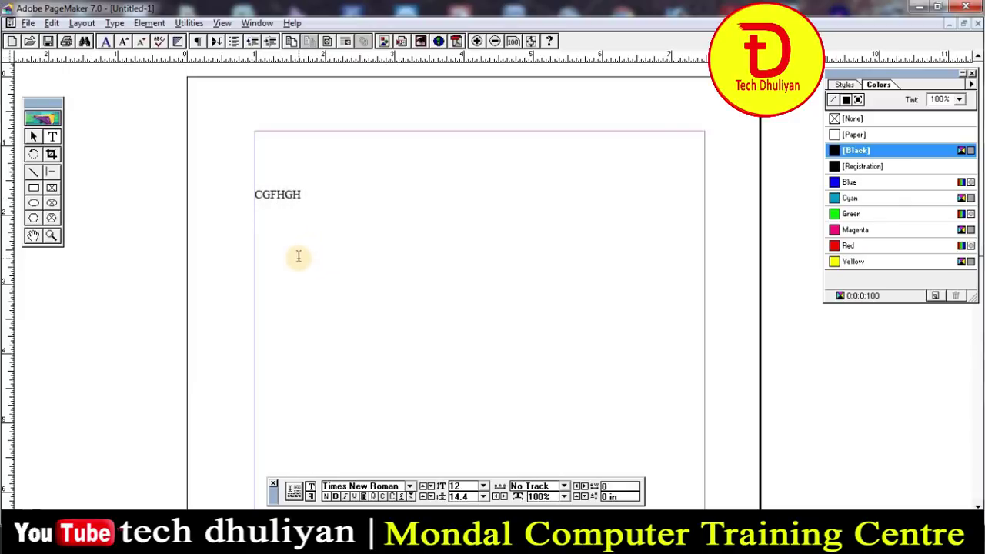
{"action": "key", "text": "BackSpace"}
{"action": "key", "text": "BackSpace"}
{"action": "key", "text": "BackSpace"}
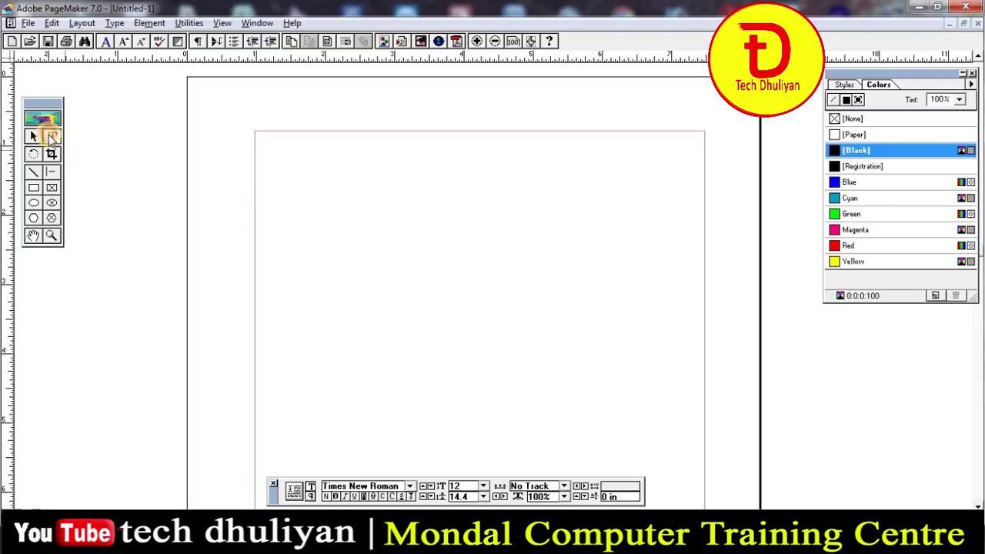
{"action": "left_click", "coordinate": [33, 136]}
{"action": "left_click", "coordinate": [53, 139]}
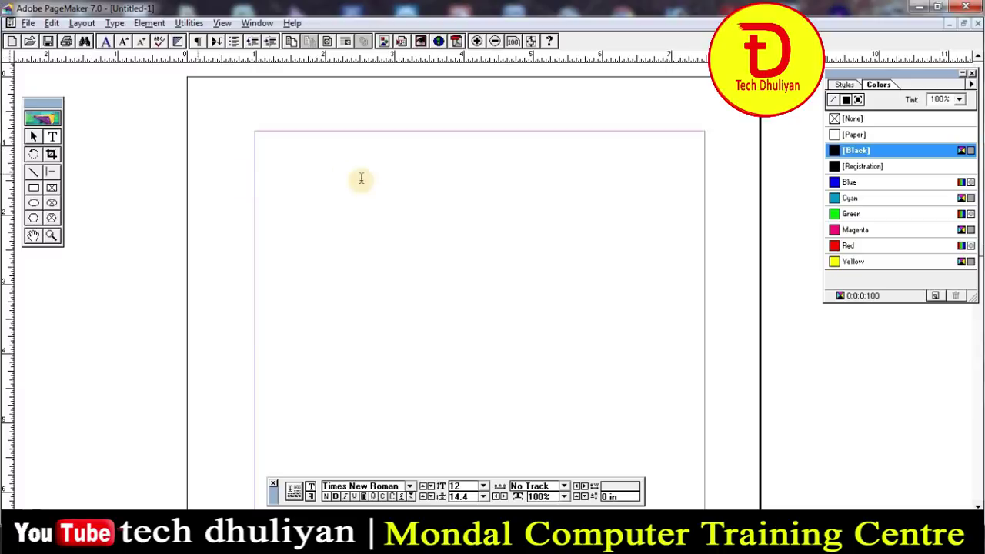
Draw a top text frame and type 'TODAY WE START ADOBE PAGE MAKER 7.0 CLASSES'.
{"action": "left_click_drag", "start_coordinate": [264, 165], "coordinate": [314, 184]}
{"action": "mouse_move", "coordinate": [382, 213]}
{"action": "left_mouse_down"}
{"action": "mouse_move", "coordinate": [607, 239]}
{"action": "mouse_move", "coordinate": [600, 237]}
{"action": "left_mouse_up"}
{"action": "type", "text": "TODAY WE STAR"}
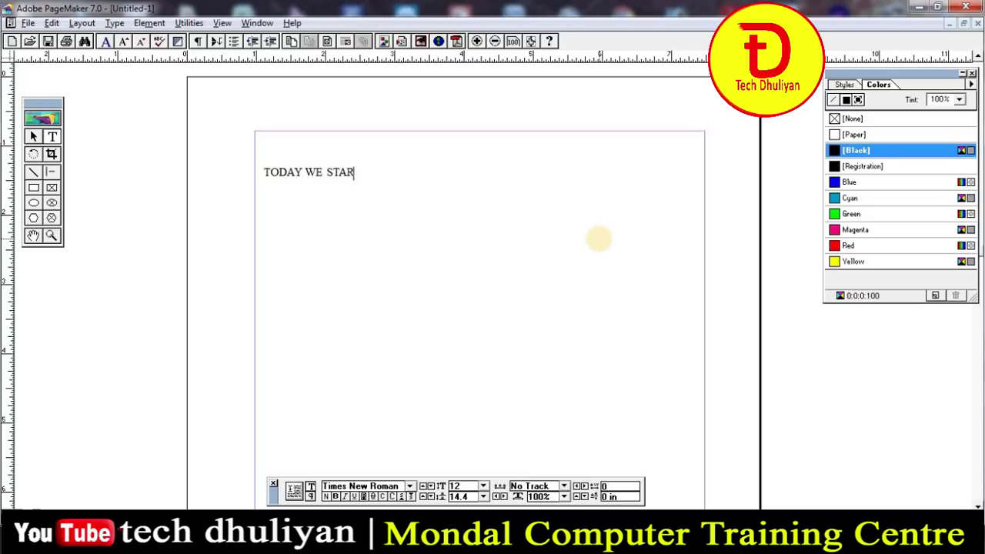
{"action": "type", "text": "T"}
{"action": "type", "text": " a"}
{"action": "type", "text": "BEPAG"}
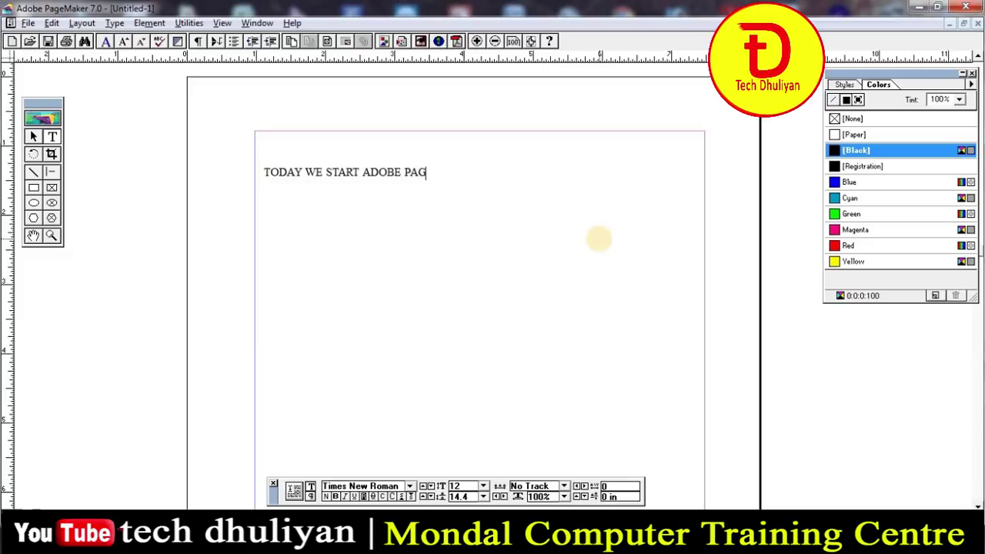
{"action": "type", "text": "E MAKER"}
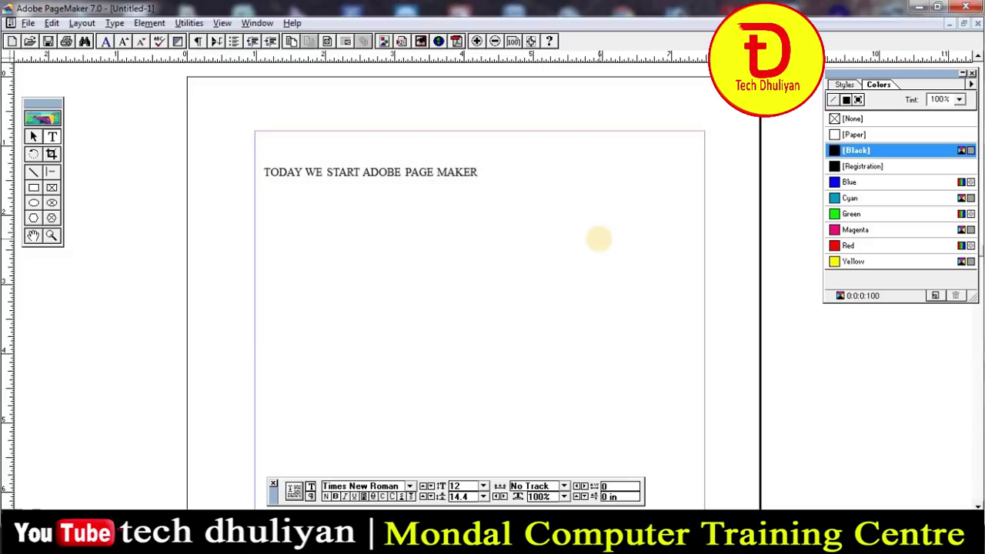
{"action": "type", "text": " 7"}
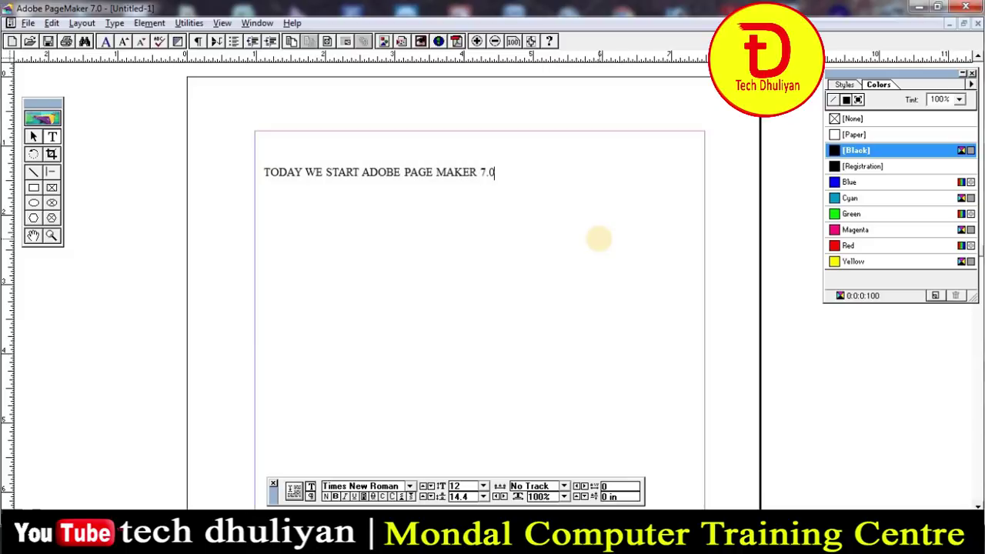
{"action": "type", "text": "CLA"}
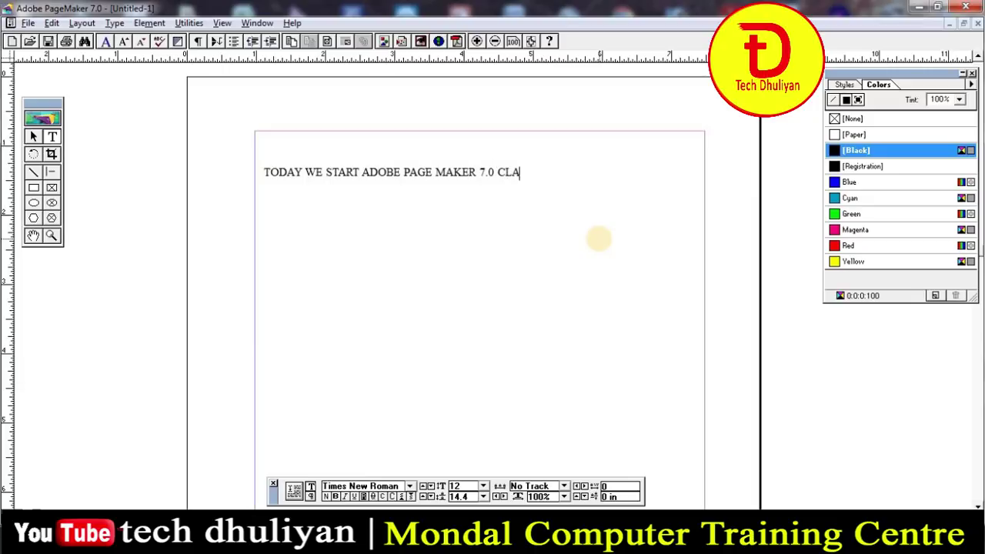
{"action": "type", "text": "SSES"}
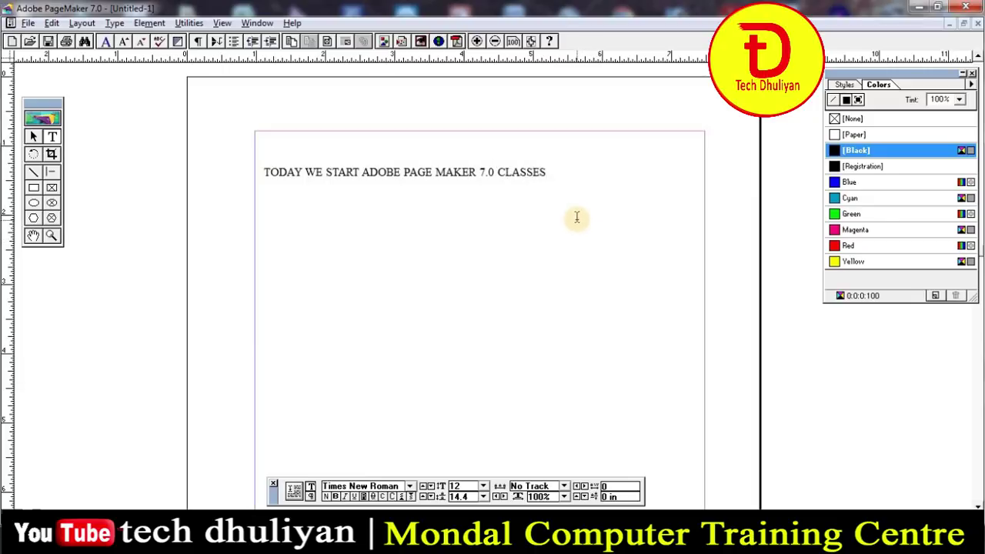
Enlarge the headline text to 36 pt.
{"action": "left_click_drag", "start_coordinate": [265, 172], "coordinate": [551, 176]}
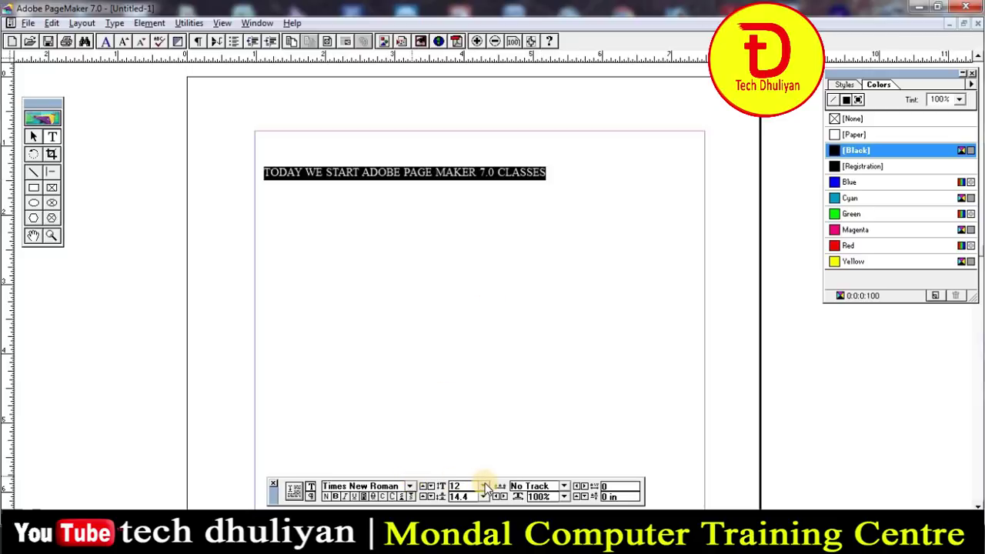
{"action": "left_click", "coordinate": [484, 489]}
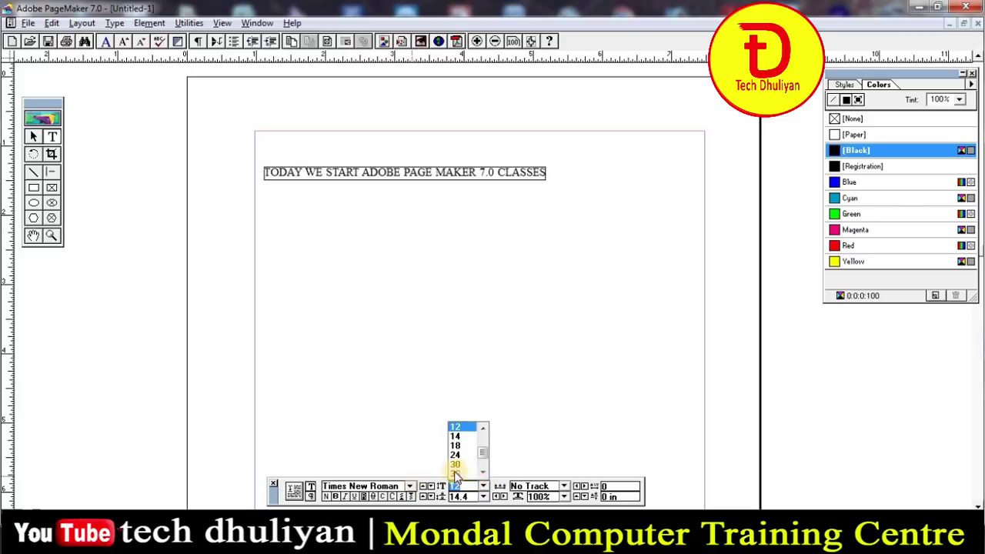
{"action": "left_click", "coordinate": [454, 469]}
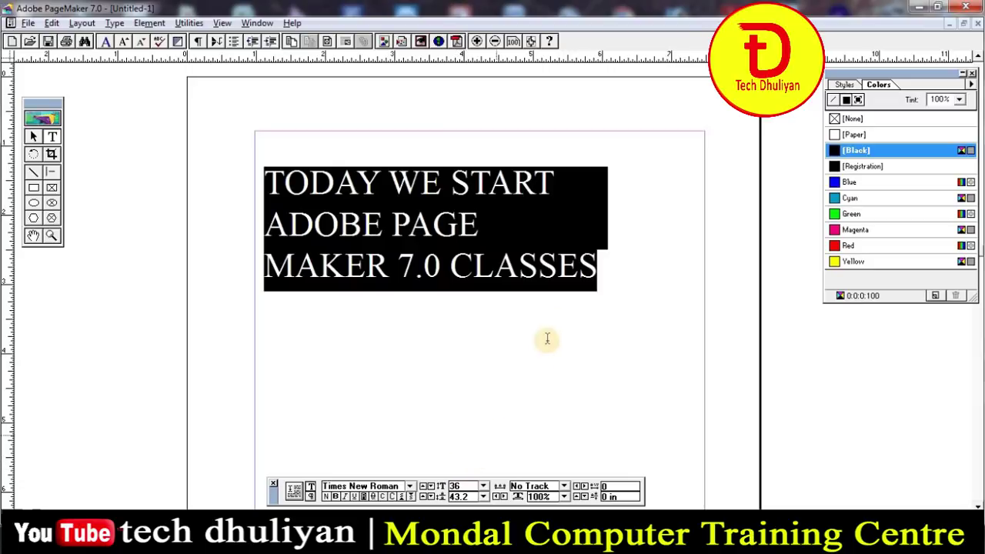
{"action": "left_click", "coordinate": [562, 275]}
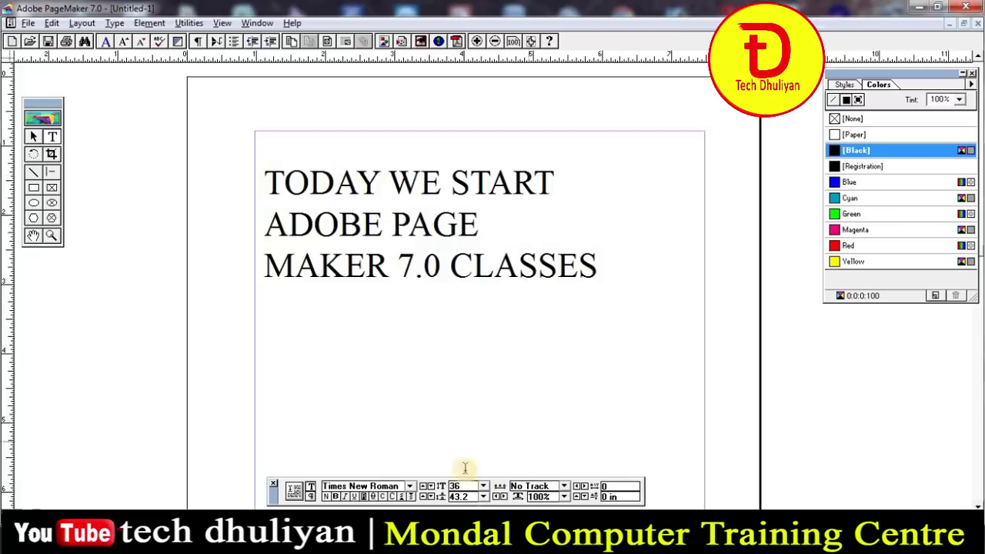
Reduce the headline to 24 pt so it wraps onto two lines.
{"action": "left_click_drag", "start_coordinate": [264, 173], "coordinate": [608, 271]}
{"action": "left_click", "coordinate": [483, 486]}
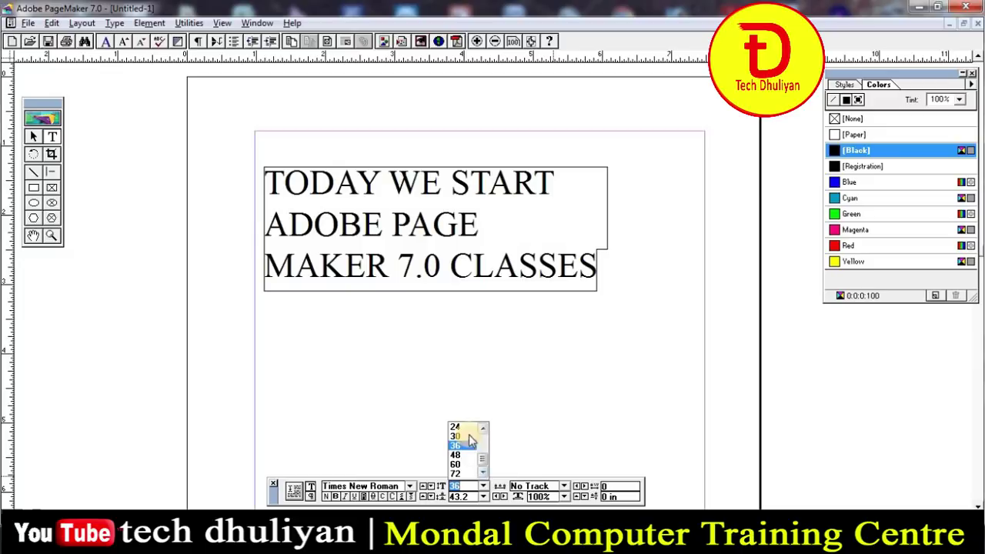
{"action": "left_click", "coordinate": [456, 427]}
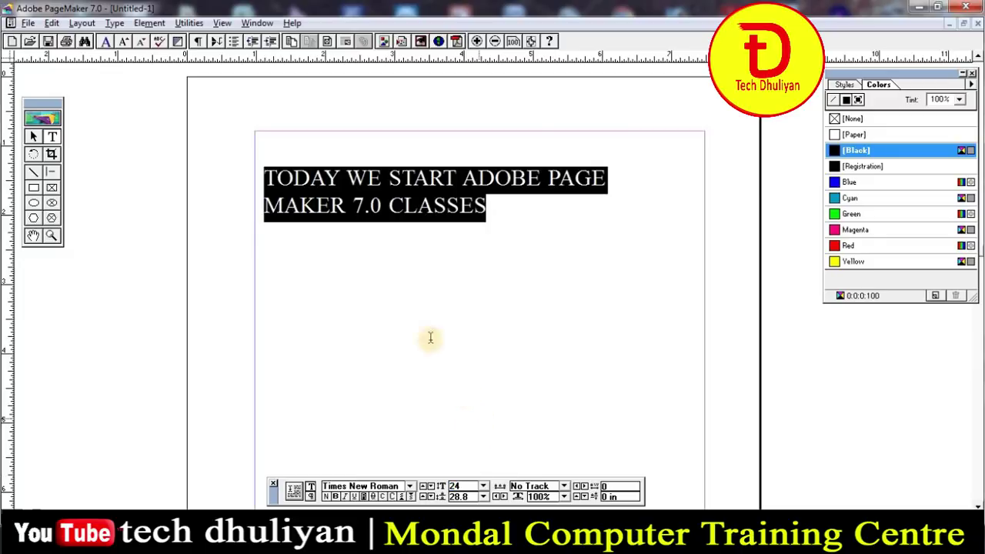
{"action": "left_click", "coordinate": [366, 211]}
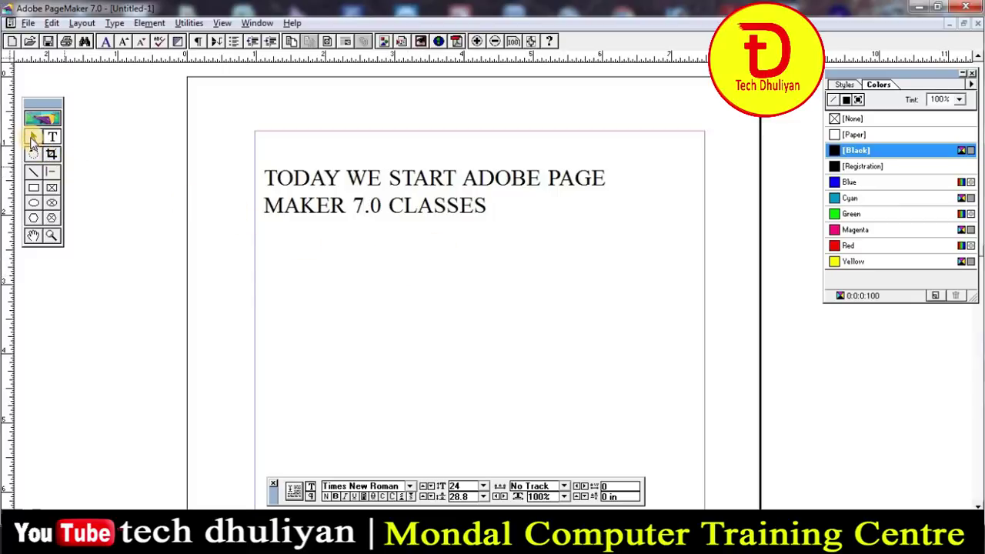
Move the heading block right to about 1.828 in across, 1.122 in down.
{"action": "left_click", "coordinate": [33, 139]}
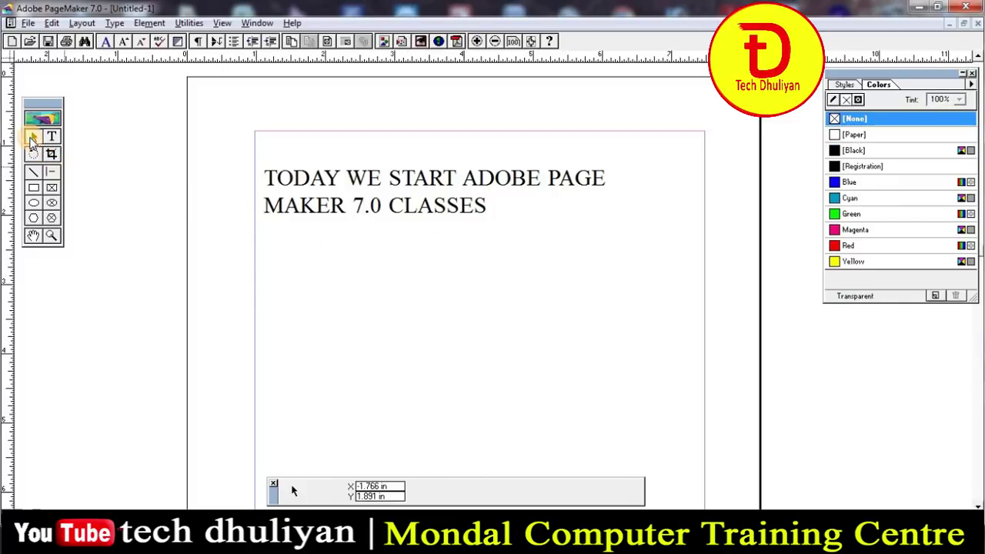
{"action": "left_click", "coordinate": [419, 182]}
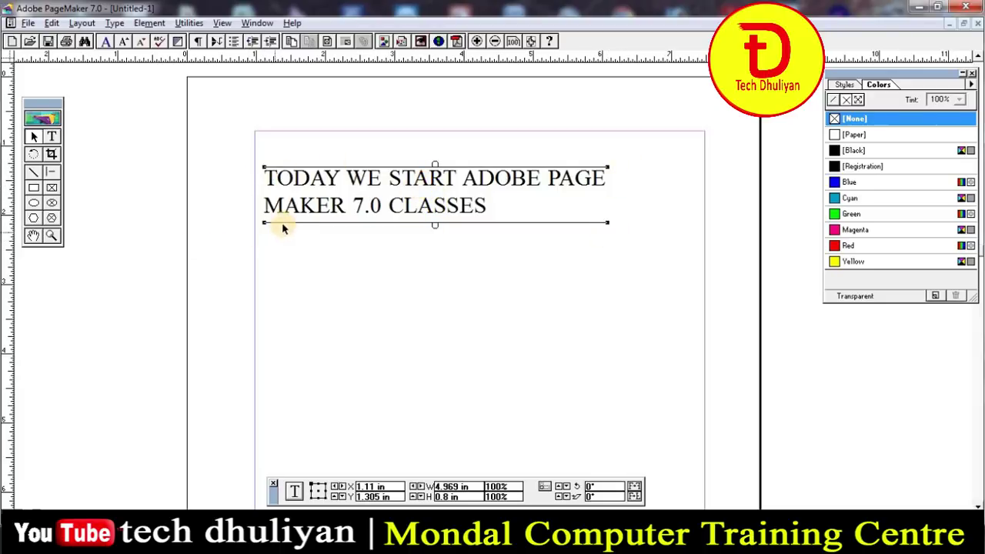
{"action": "mouse_move", "coordinate": [440, 178]}
{"action": "left_mouse_down"}
{"action": "mouse_move", "coordinate": [473, 177]}
{"action": "mouse_move", "coordinate": [458, 297]}
{"action": "mouse_move", "coordinate": [467, 202]}
{"action": "left_mouse_up"}
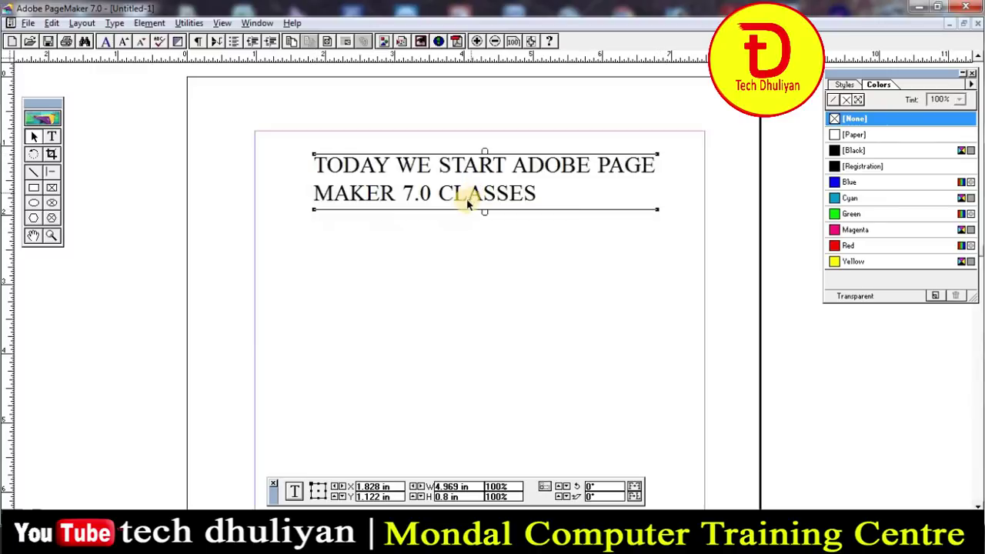
{"action": "left_click", "coordinate": [52, 137]}
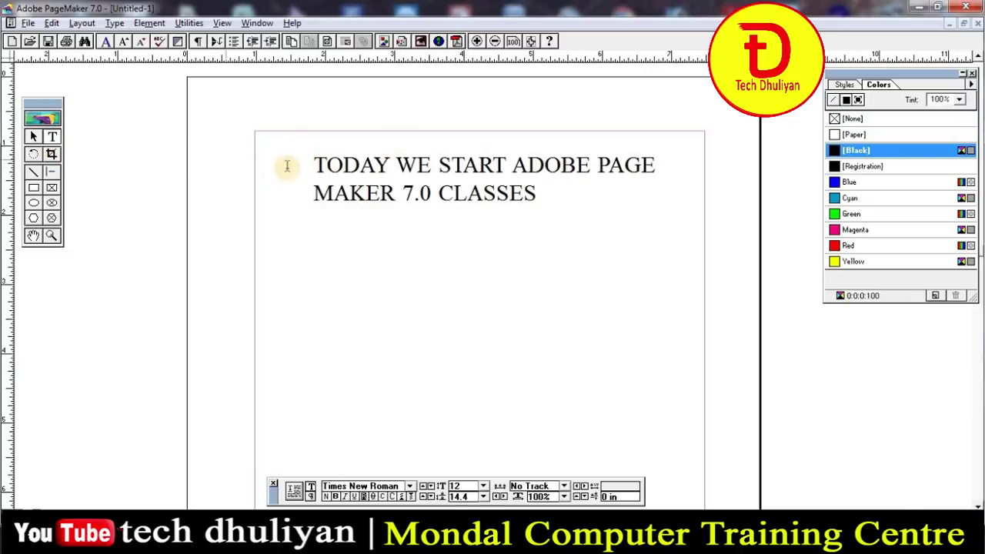
Select the whole heading and try the Onyx and Papyrus fonts on it.
{"action": "left_click_drag", "start_coordinate": [314, 165], "coordinate": [537, 204]}
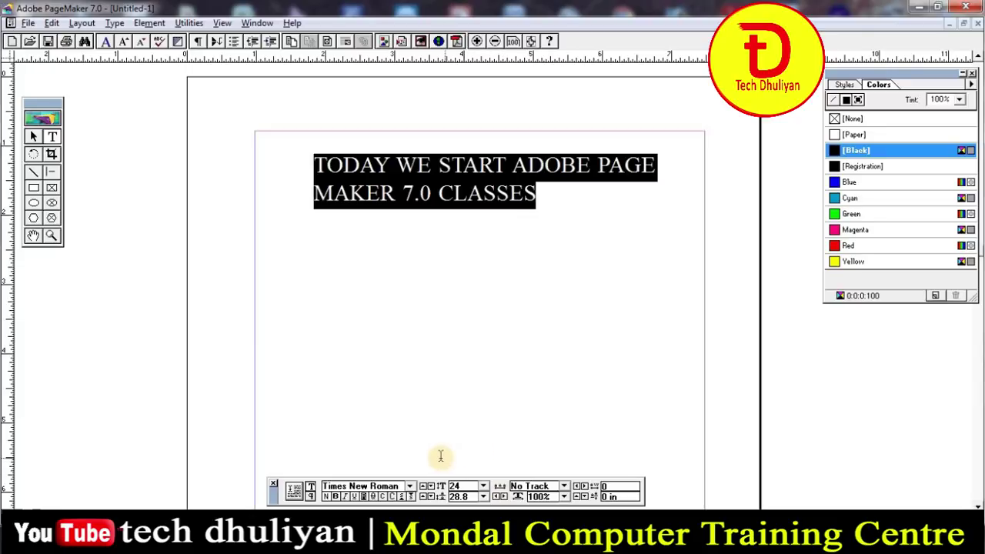
{"action": "left_click", "coordinate": [408, 486]}
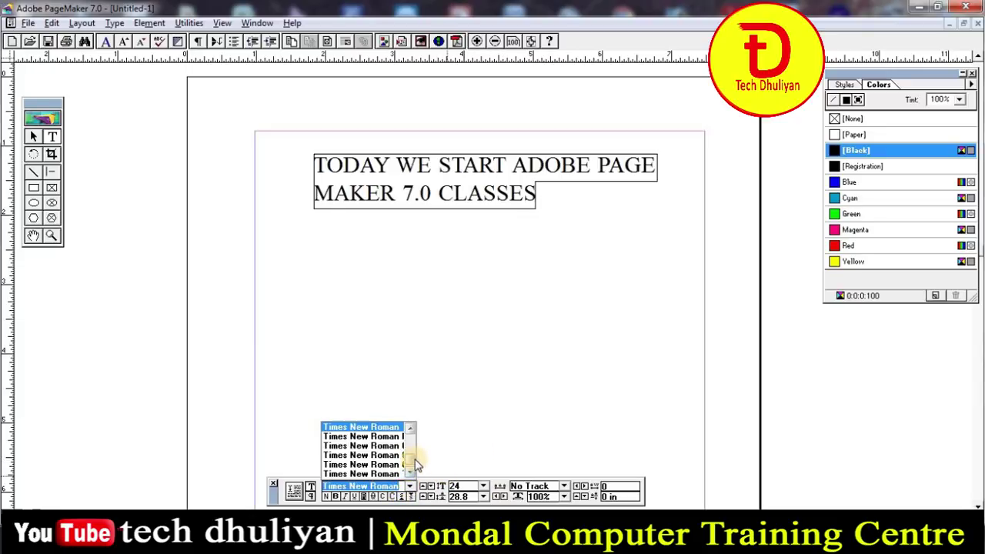
{"action": "left_click", "coordinate": [410, 460]}
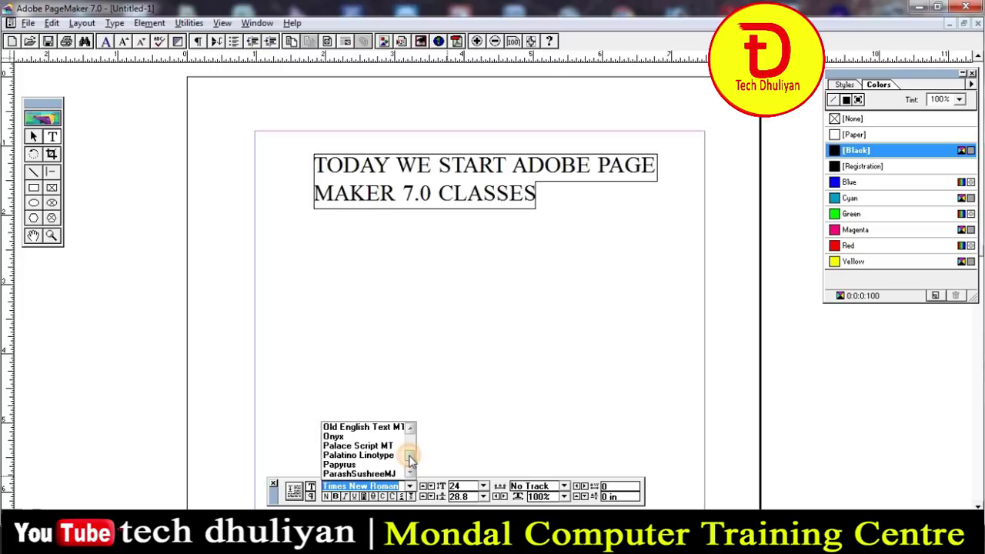
{"action": "left_click", "coordinate": [336, 436]}
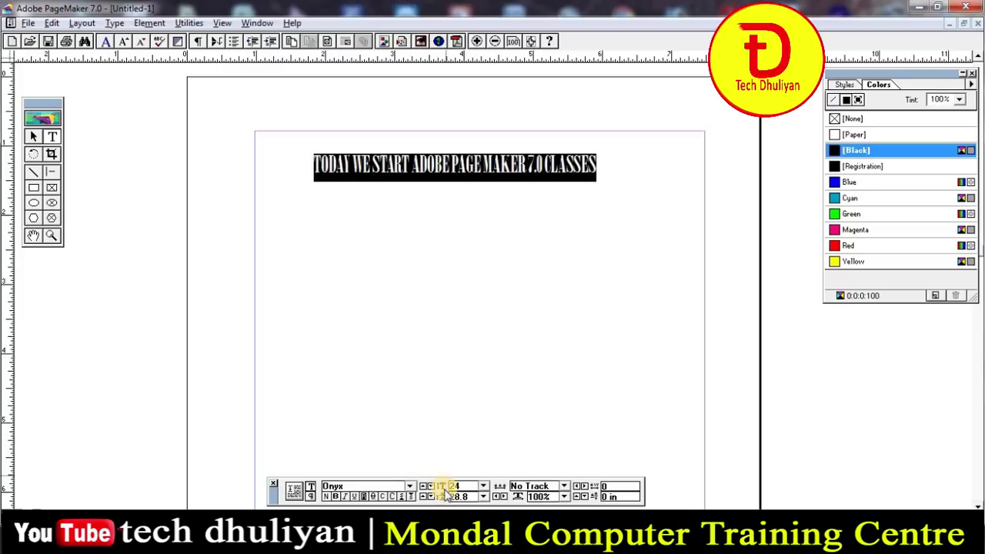
{"action": "left_click", "coordinate": [409, 487]}
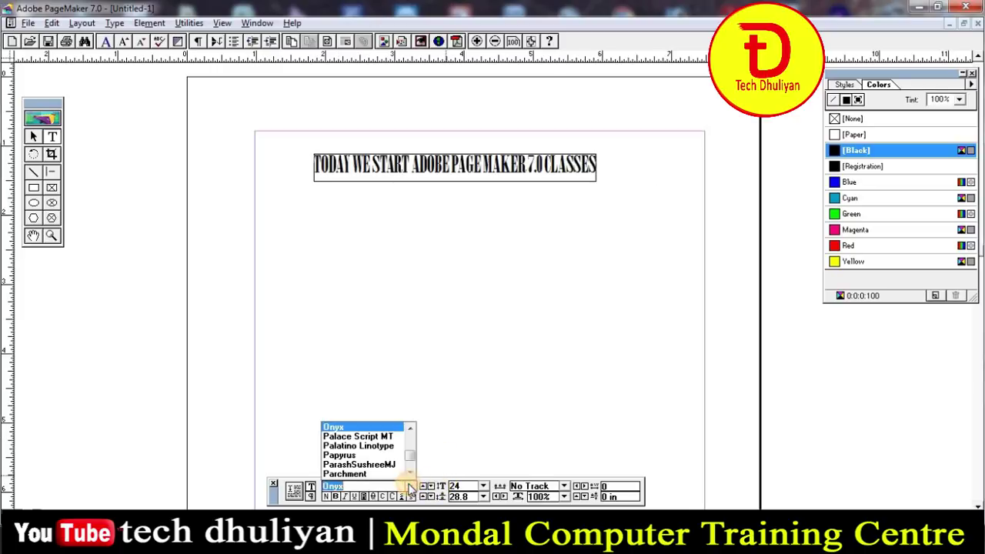
{"action": "left_click", "coordinate": [340, 455]}
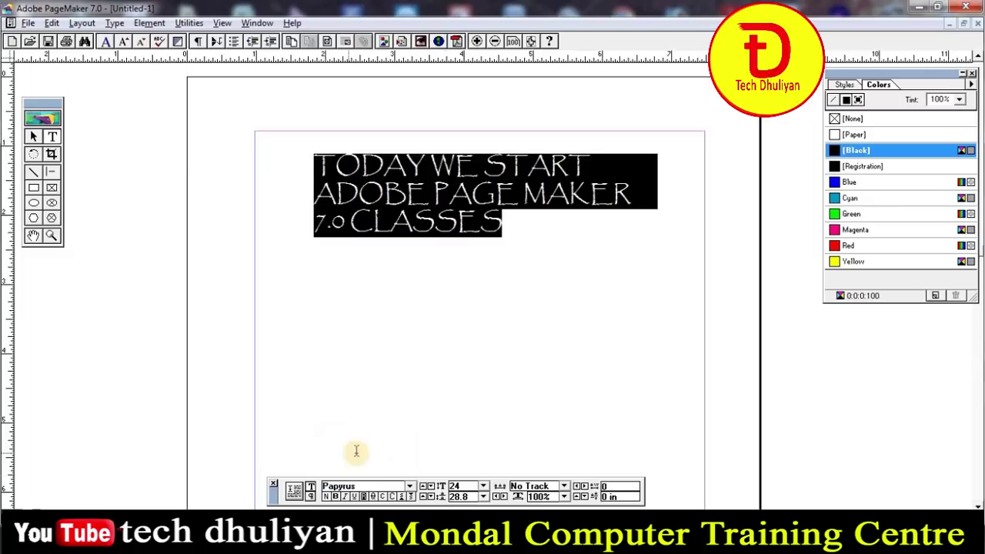
Try the Palace Script MT font on the heading.
{"action": "left_click", "coordinate": [411, 488]}
{"action": "left_click", "coordinate": [411, 429]}
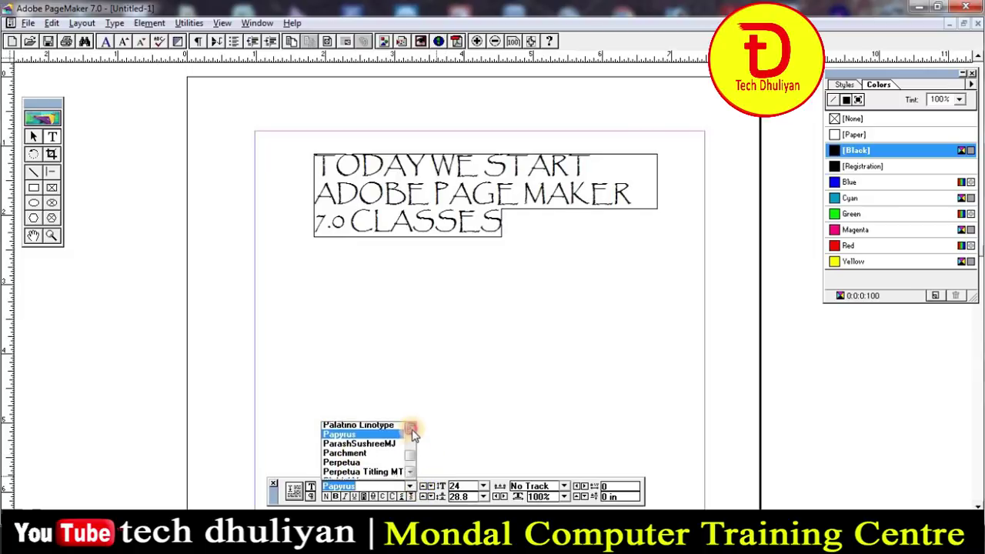
{"action": "left_click", "coordinate": [412, 429]}
{"action": "left_click", "coordinate": [411, 429]}
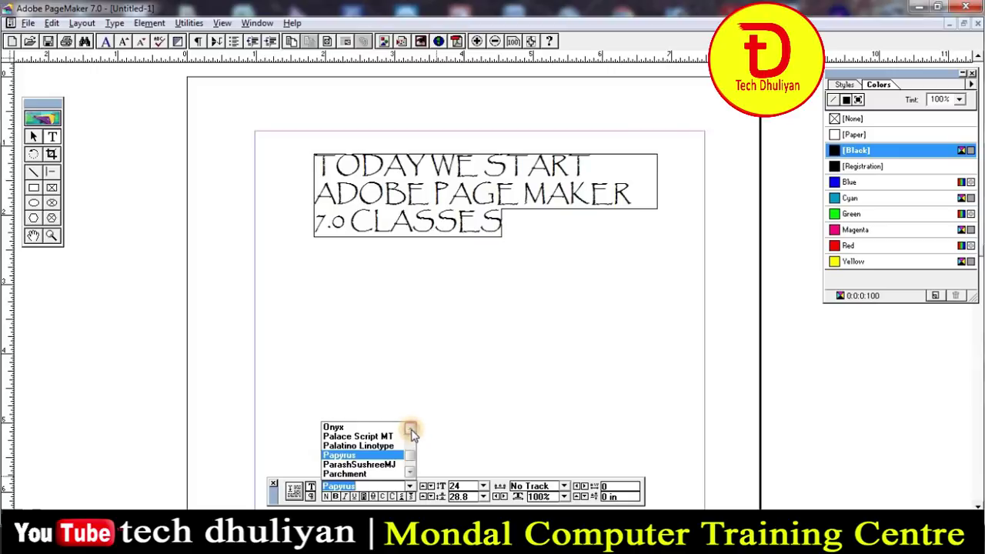
{"action": "left_click", "coordinate": [411, 429]}
{"action": "left_click", "coordinate": [358, 446]}
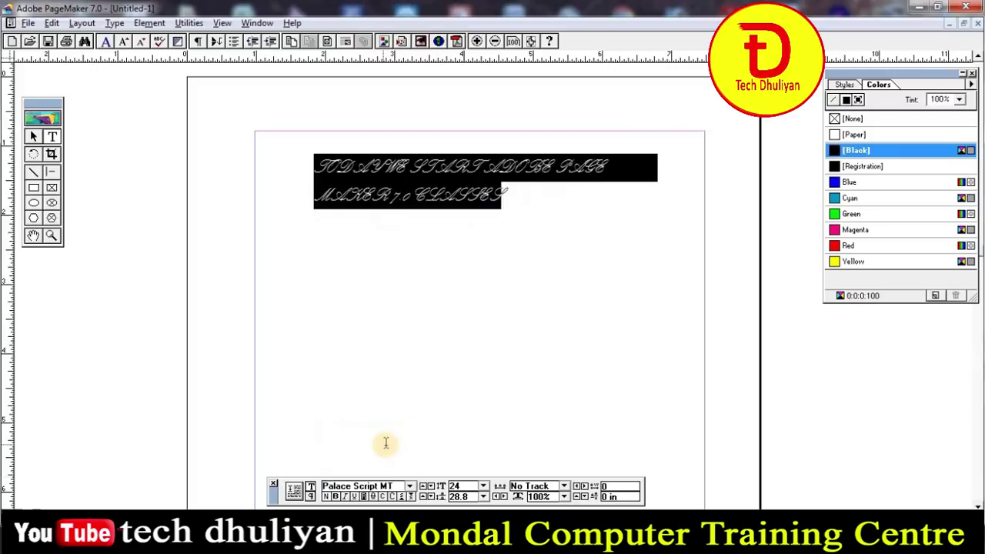
Try Elephant on the heading, then settle on Calibri.
{"action": "left_click", "coordinate": [410, 487]}
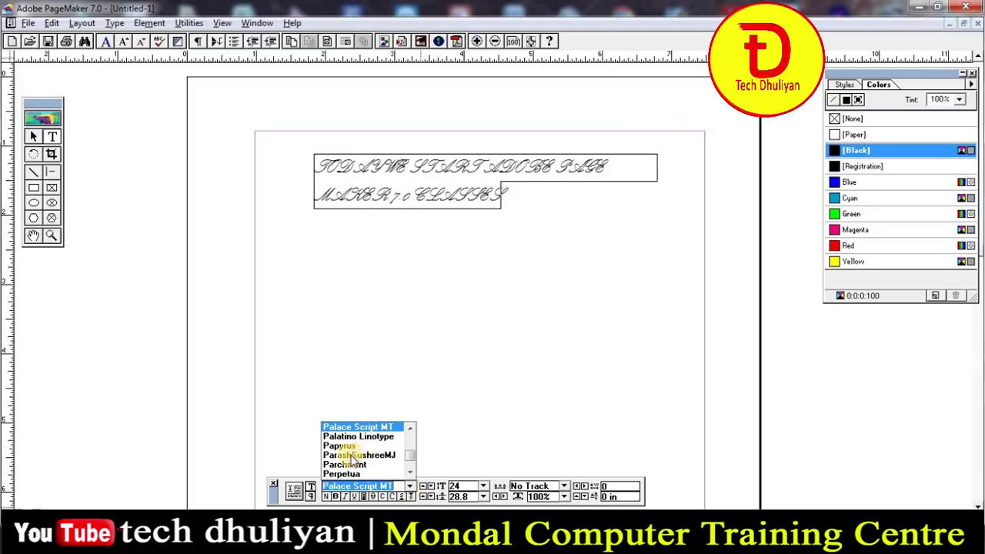
{"action": "left_click_drag", "start_coordinate": [410, 460], "coordinate": [407, 452]}
{"action": "left_click", "coordinate": [407, 453]}
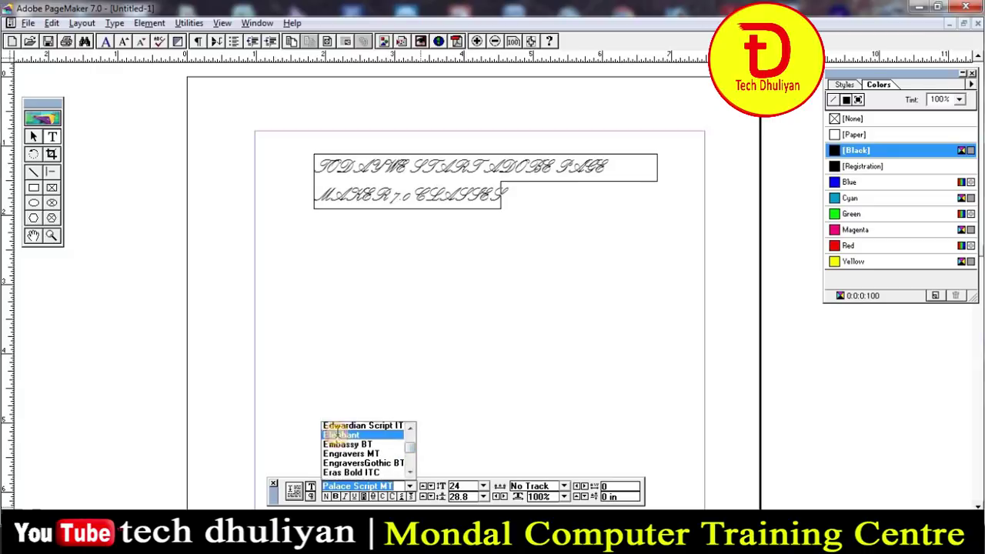
{"action": "left_click", "coordinate": [341, 436]}
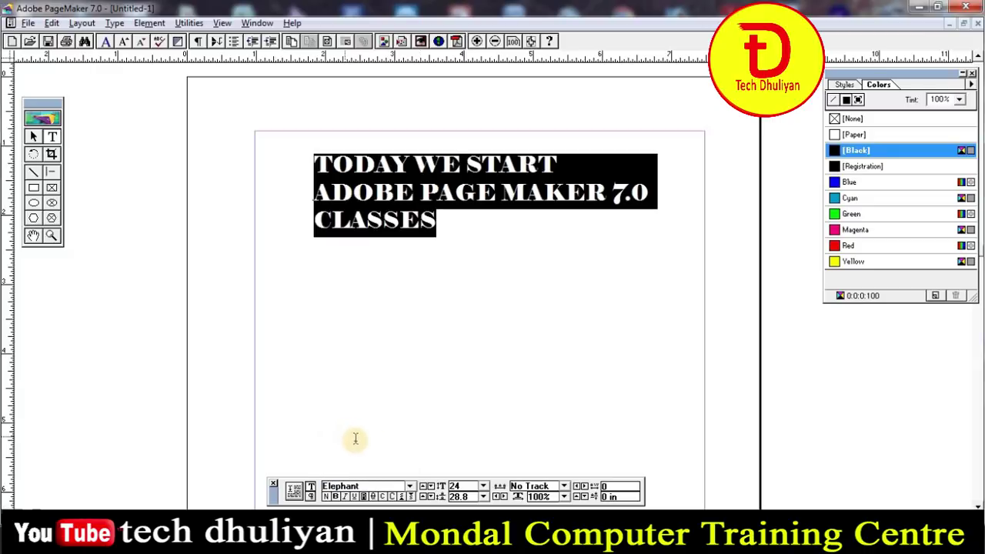
{"action": "left_click", "coordinate": [410, 487]}
{"action": "left_click_drag", "start_coordinate": [413, 456], "coordinate": [411, 447]}
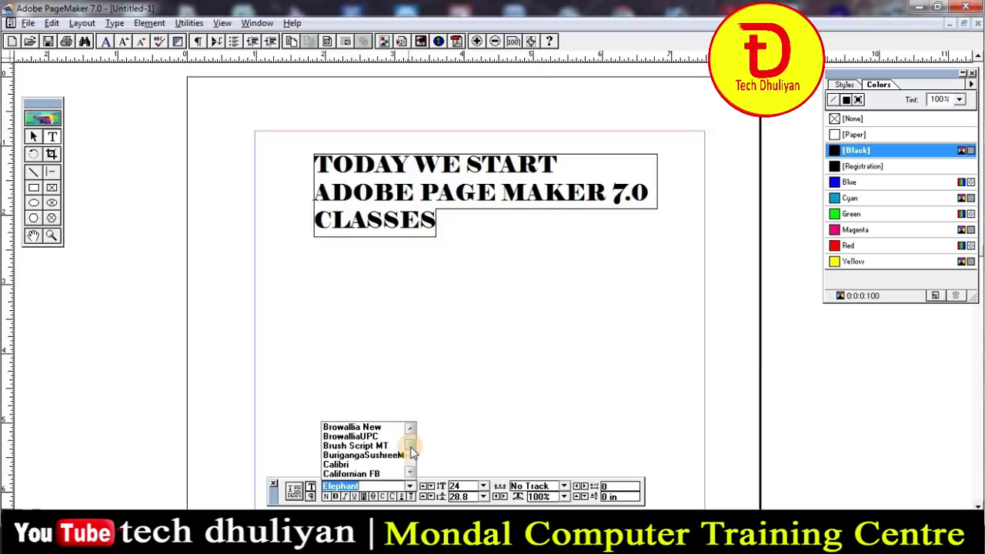
{"action": "left_click", "coordinate": [337, 465]}
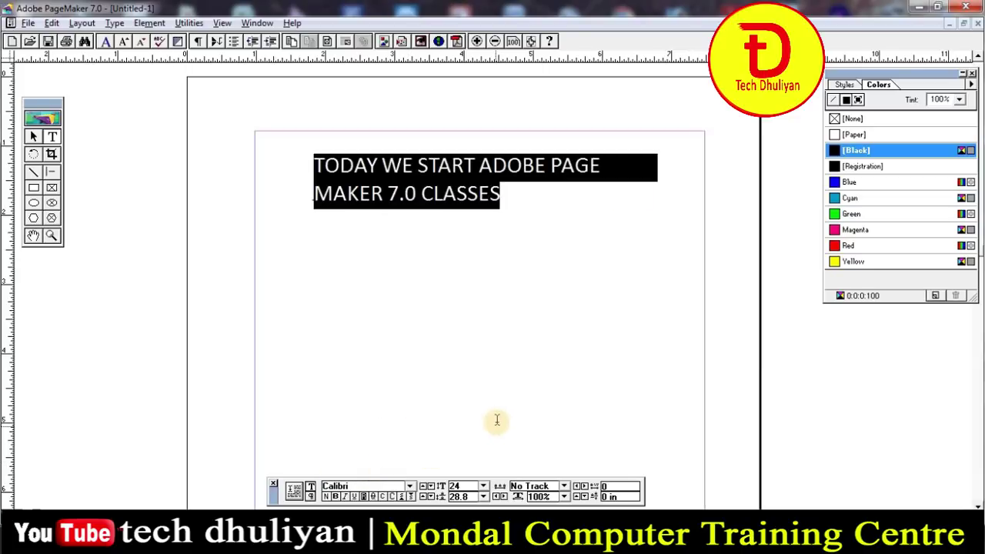
Reselect the headline and apply bold, italic and underline to it.
{"action": "left_click", "coordinate": [507, 201]}
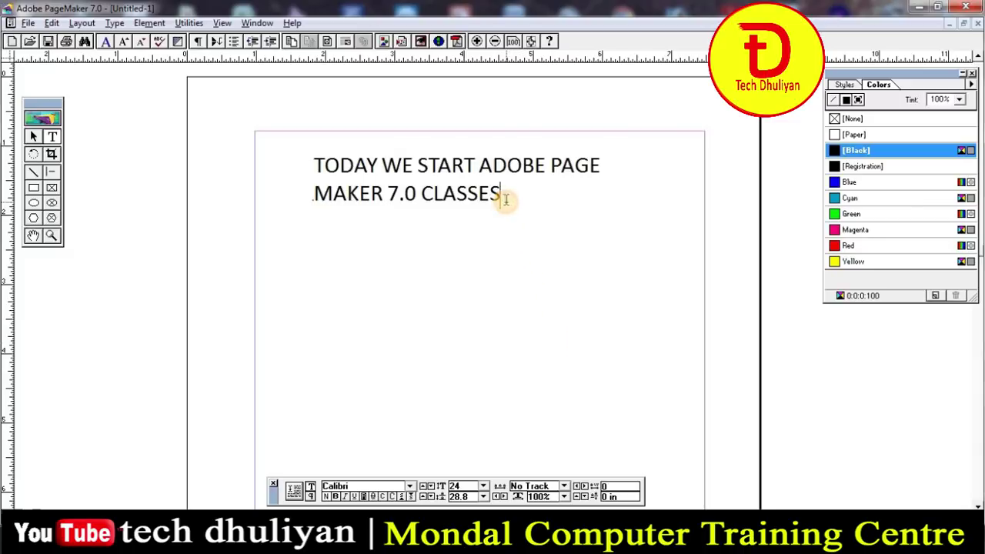
{"action": "left_click_drag", "start_coordinate": [317, 167], "coordinate": [503, 184]}
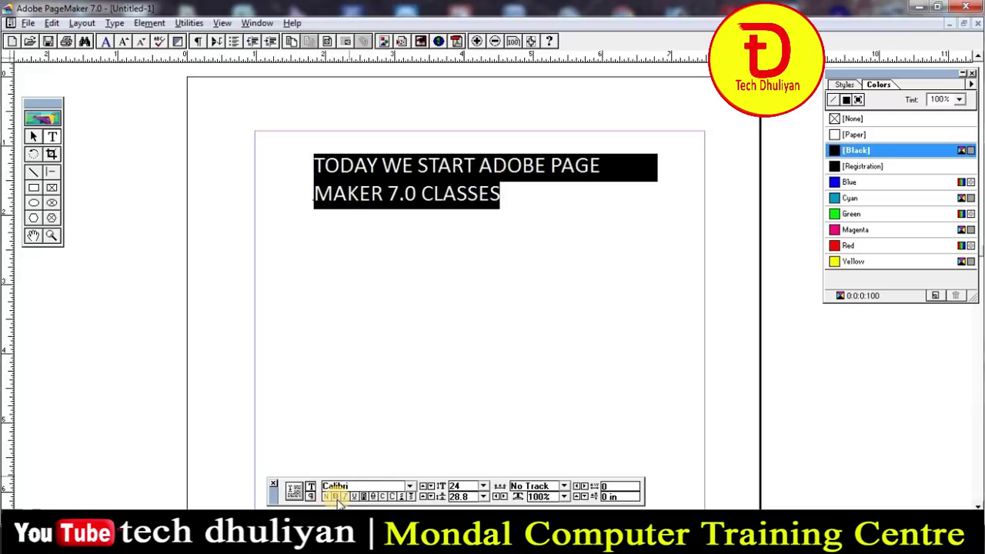
{"action": "left_click", "coordinate": [335, 496]}
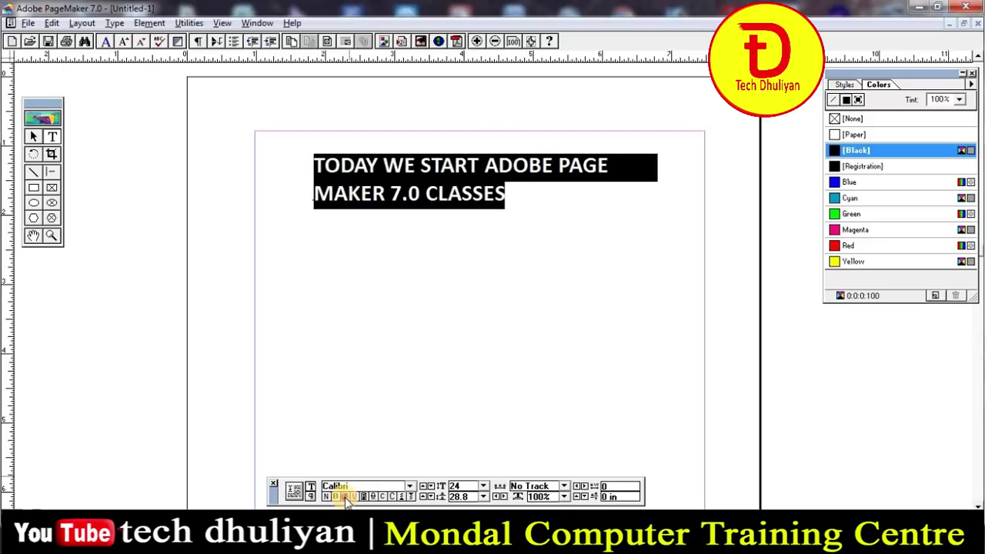
{"action": "left_click", "coordinate": [345, 497]}
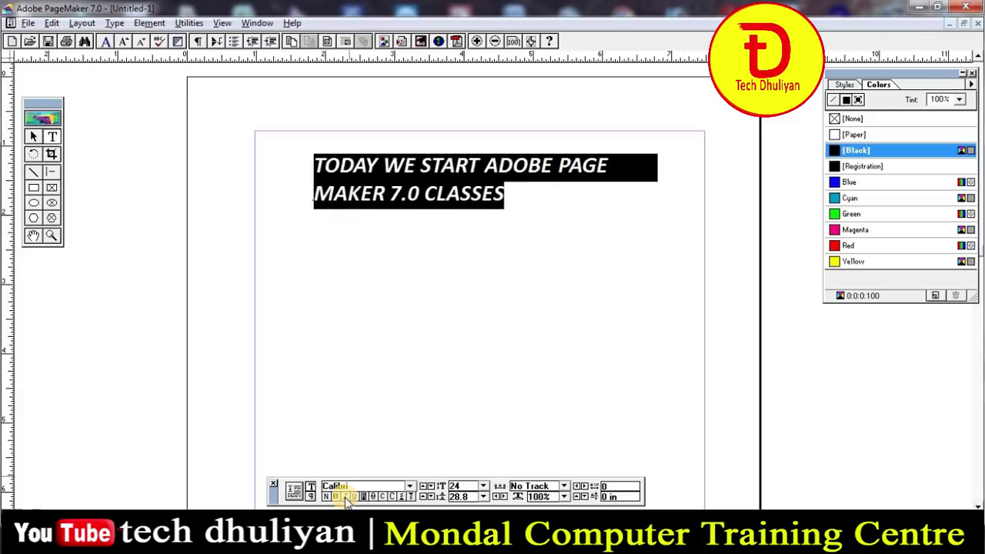
{"action": "left_click", "coordinate": [356, 496]}
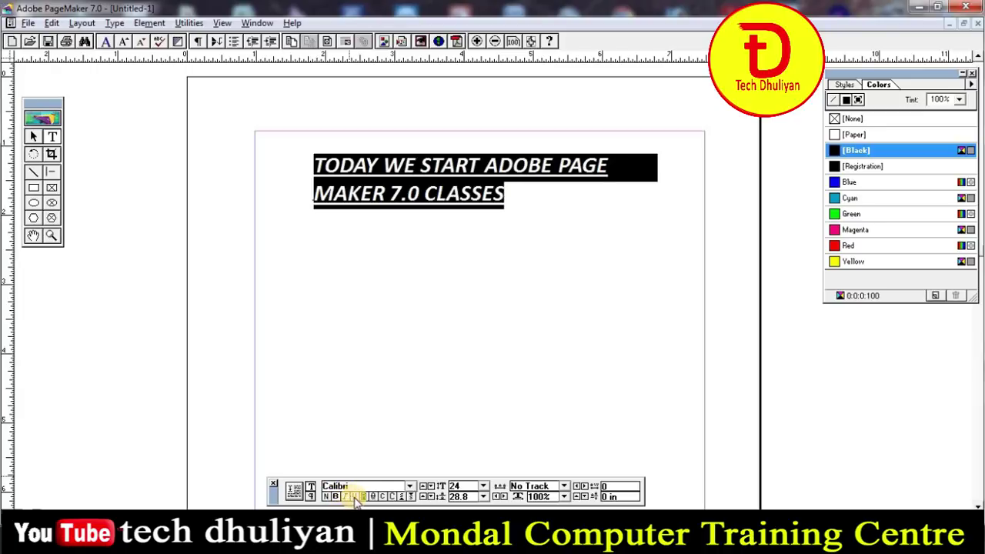
Remove underline, italic and bold so the headline is plain regular Calibri.
{"action": "left_click", "coordinate": [356, 497]}
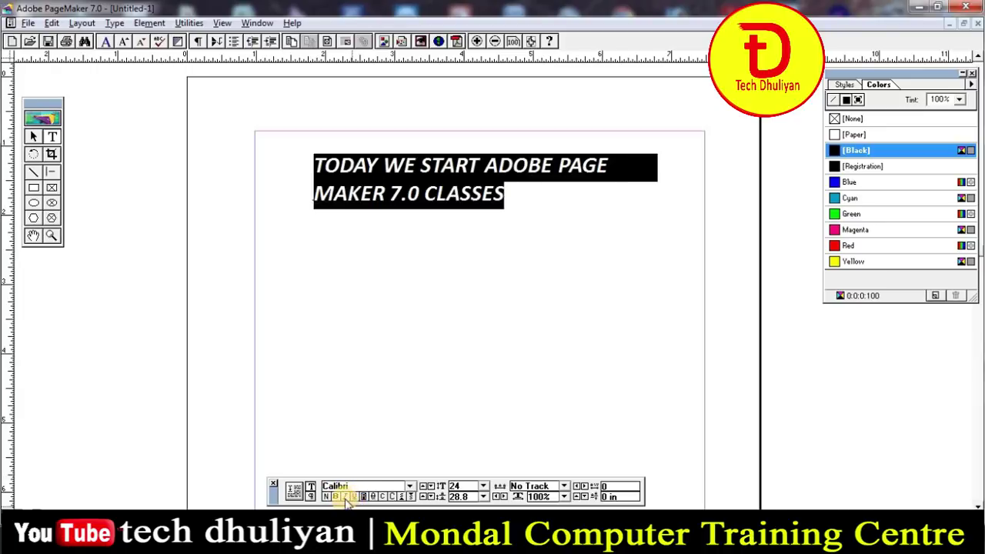
{"action": "left_click", "coordinate": [344, 496]}
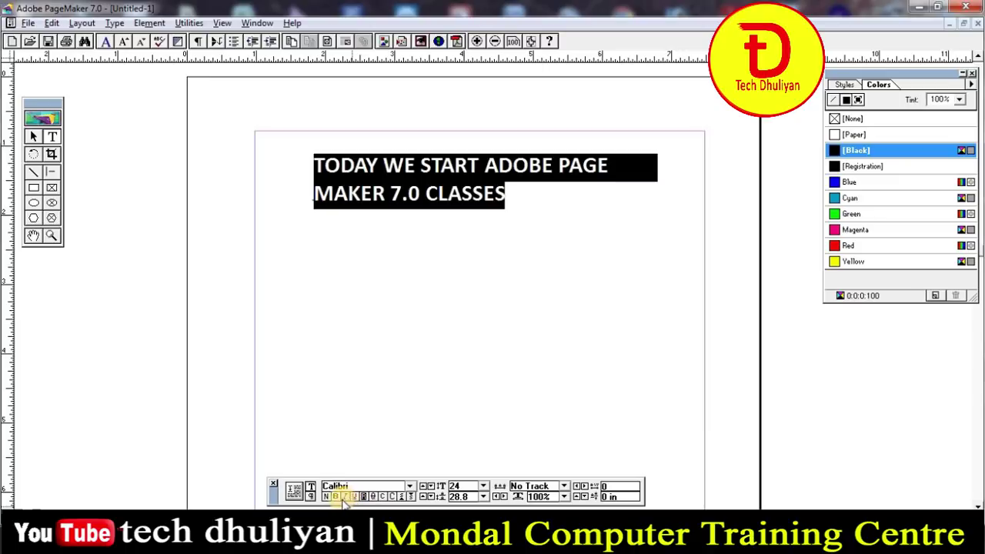
{"action": "left_click", "coordinate": [336, 497]}
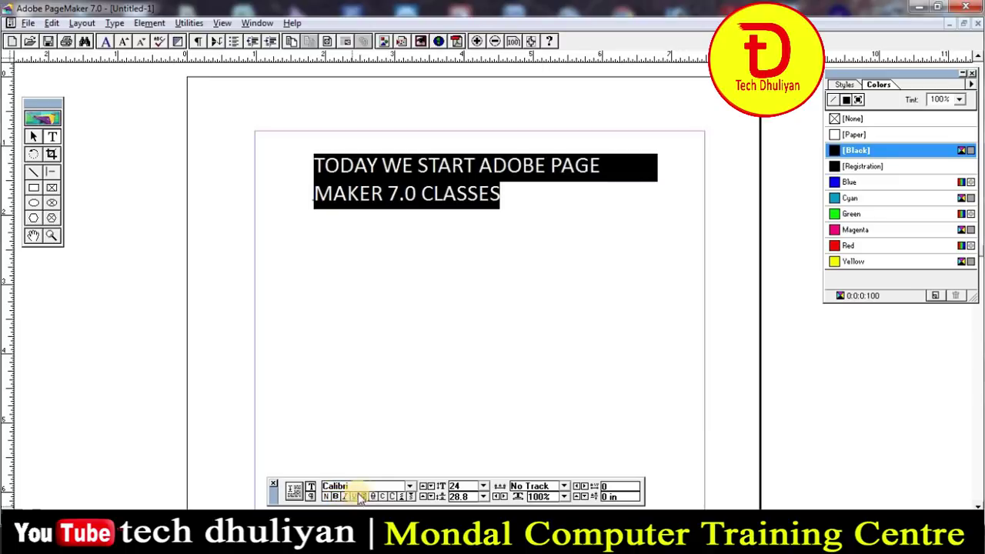
{"action": "left_click", "coordinate": [508, 203]}
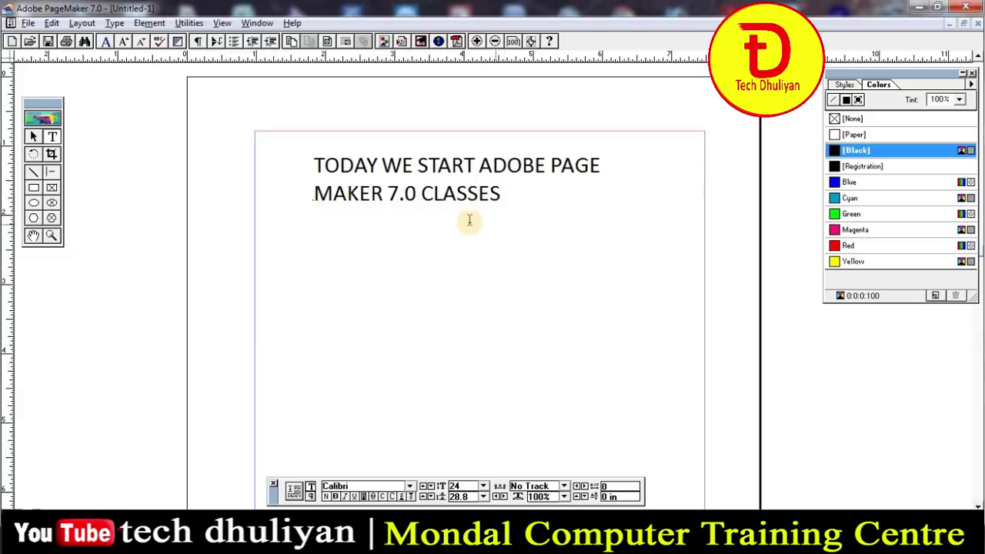
Colour both headline lines Blue from the Colors palette.
{"action": "left_click", "coordinate": [316, 165]}
{"action": "left_click_drag", "start_coordinate": [316, 165], "coordinate": [524, 192]}
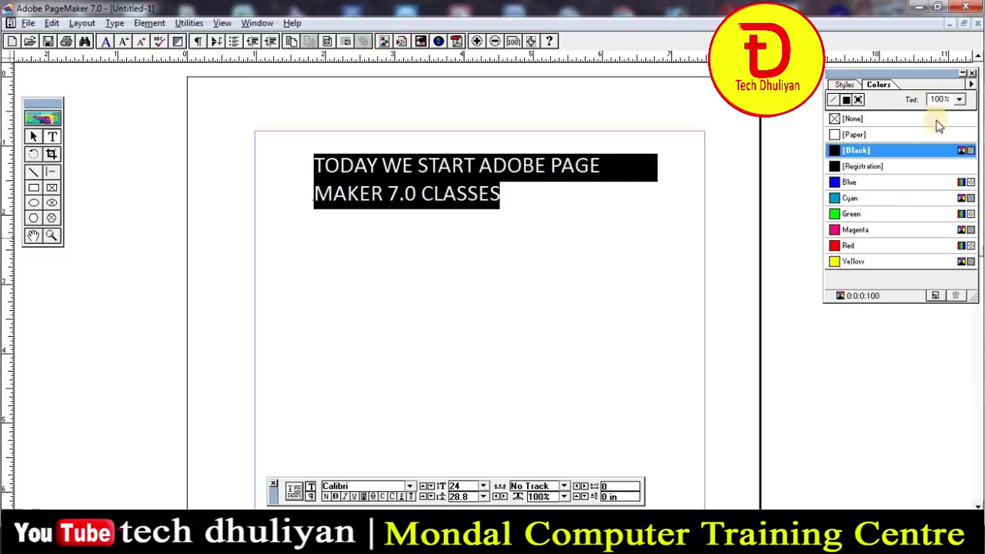
{"action": "left_click", "coordinate": [839, 182]}
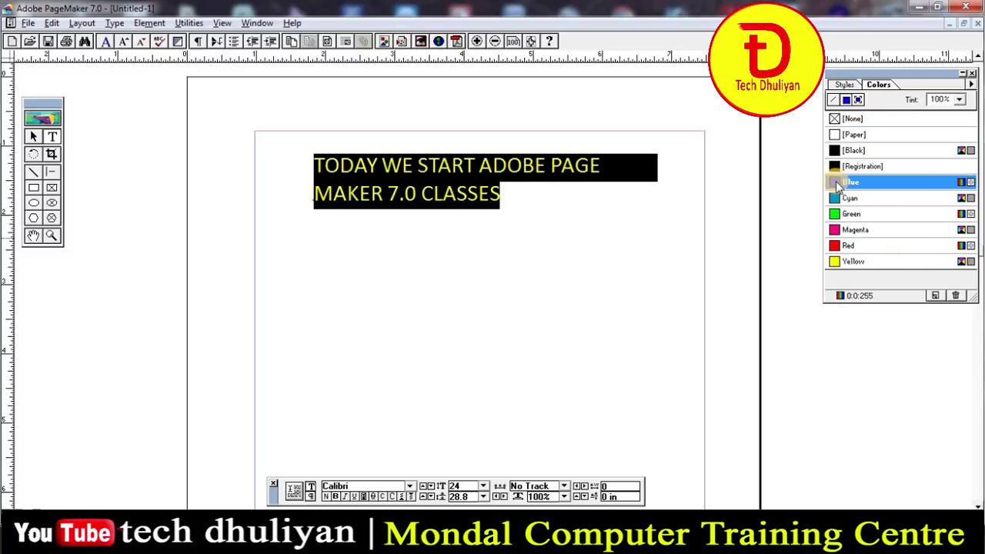
{"action": "left_click", "coordinate": [500, 197]}
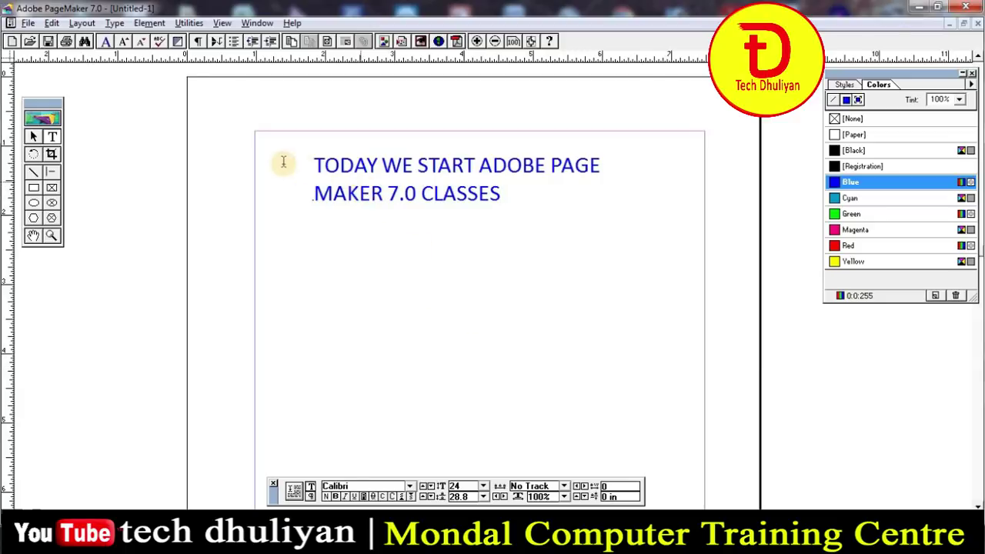
{"action": "mouse_move", "coordinate": [303, 161]}
{"action": "left_mouse_down"}
{"action": "mouse_move", "coordinate": [524, 198]}
{"action": "mouse_move", "coordinate": [501, 197]}
{"action": "left_mouse_up"}
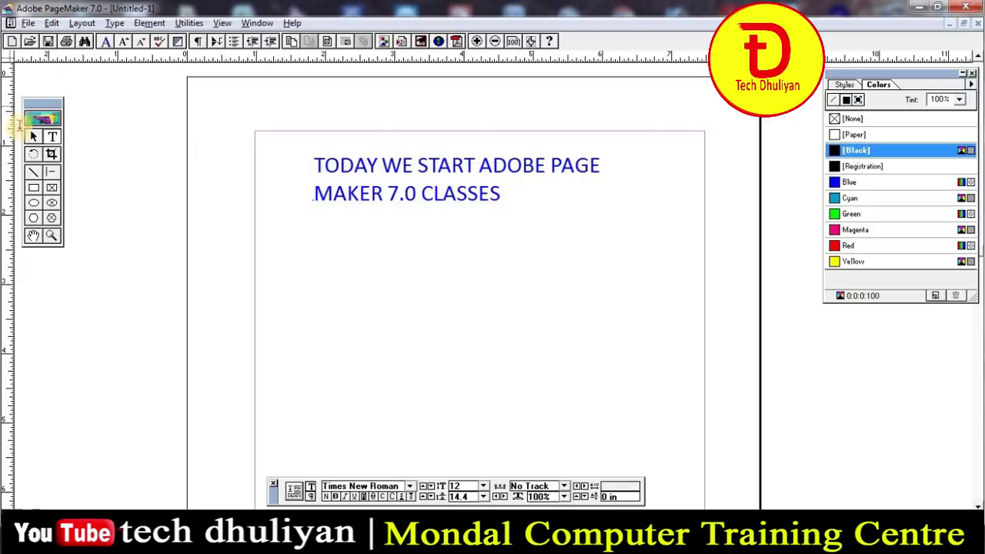
Move the headline block down-left to about 1.61 in, 1.294 in, then reselect its text.
{"action": "left_click", "coordinate": [34, 138]}
{"action": "left_click", "coordinate": [364, 174]}
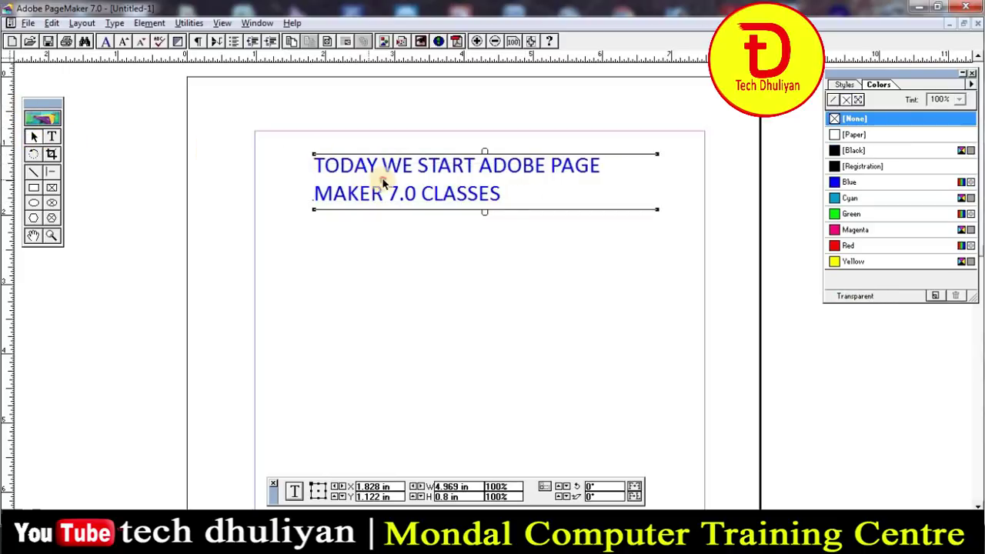
{"action": "mouse_move", "coordinate": [385, 180]}
{"action": "left_mouse_down"}
{"action": "mouse_move", "coordinate": [376, 199]}
{"action": "mouse_move", "coordinate": [370, 190]}
{"action": "left_mouse_up"}
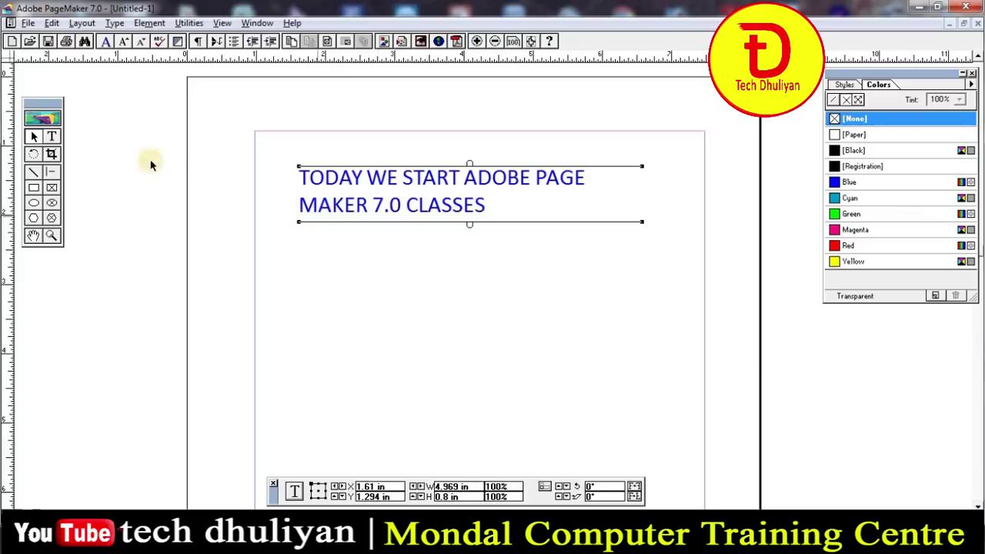
{"action": "left_click", "coordinate": [52, 136]}
{"action": "left_click_drag", "start_coordinate": [298, 177], "coordinate": [505, 214]}
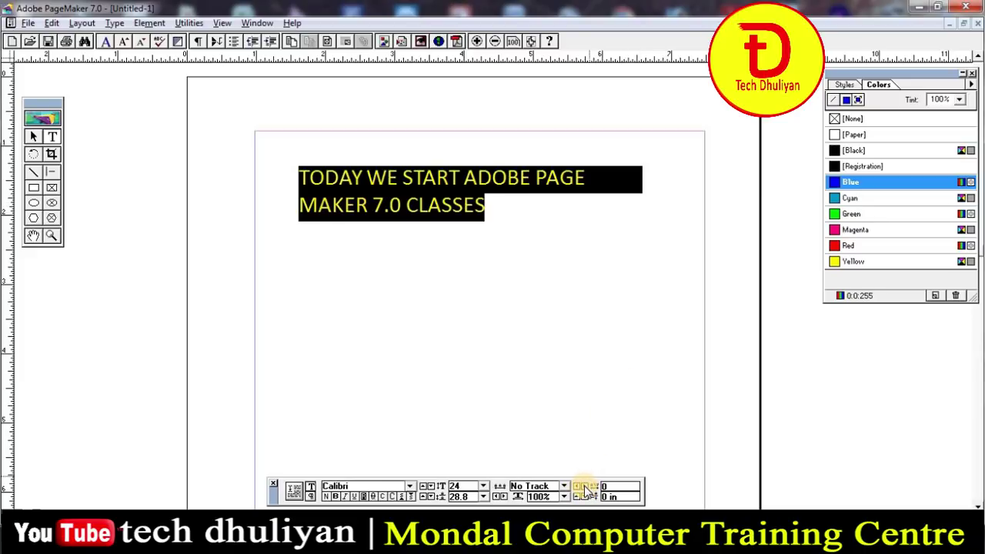
Increase the headline's kerning step by step up to 0.1.
{"action": "left_click", "coordinate": [585, 489]}
{"action": "left_click", "coordinate": [585, 489]}
{"action": "left_click", "coordinate": [585, 489]}
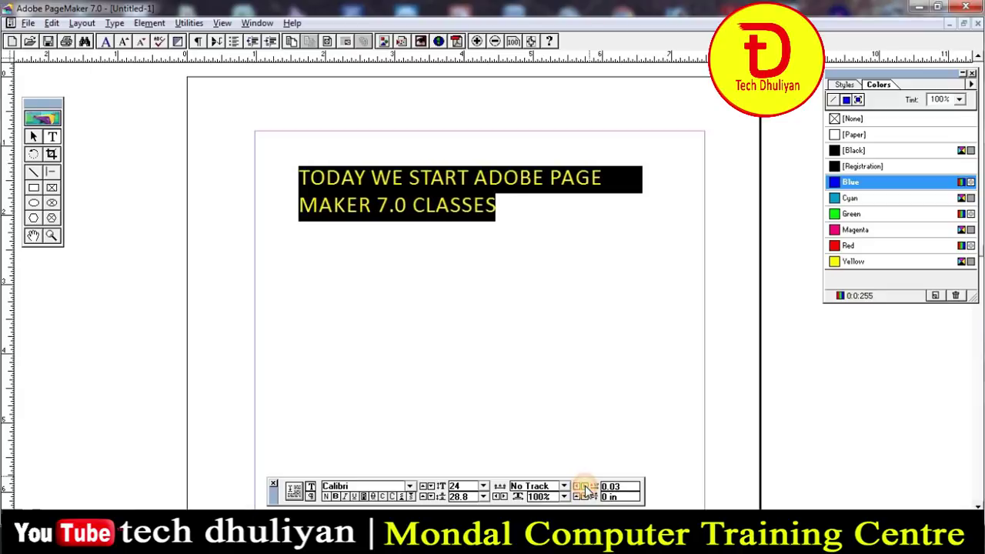
{"action": "left_click", "coordinate": [585, 489]}
{"action": "left_click", "coordinate": [585, 490]}
{"action": "left_click", "coordinate": [585, 489]}
{"action": "left_click", "coordinate": [585, 490]}
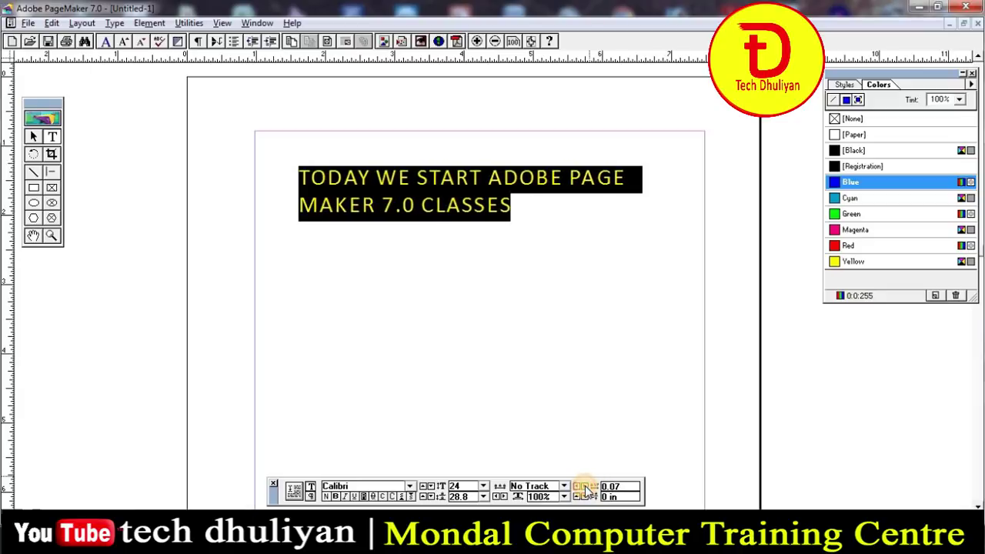
{"action": "left_click", "coordinate": [585, 490]}
{"action": "left_click", "coordinate": [585, 490]}
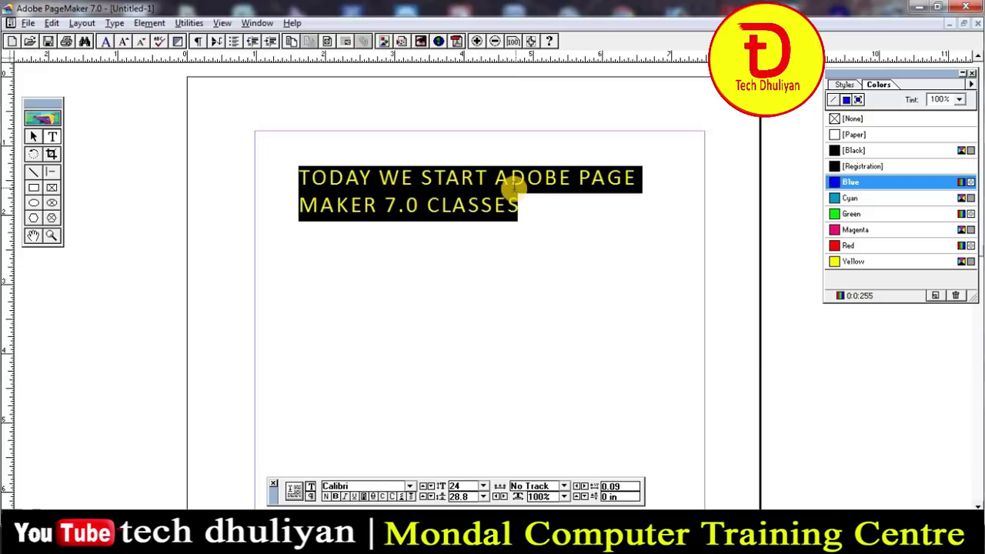
{"action": "left_click", "coordinate": [583, 490]}
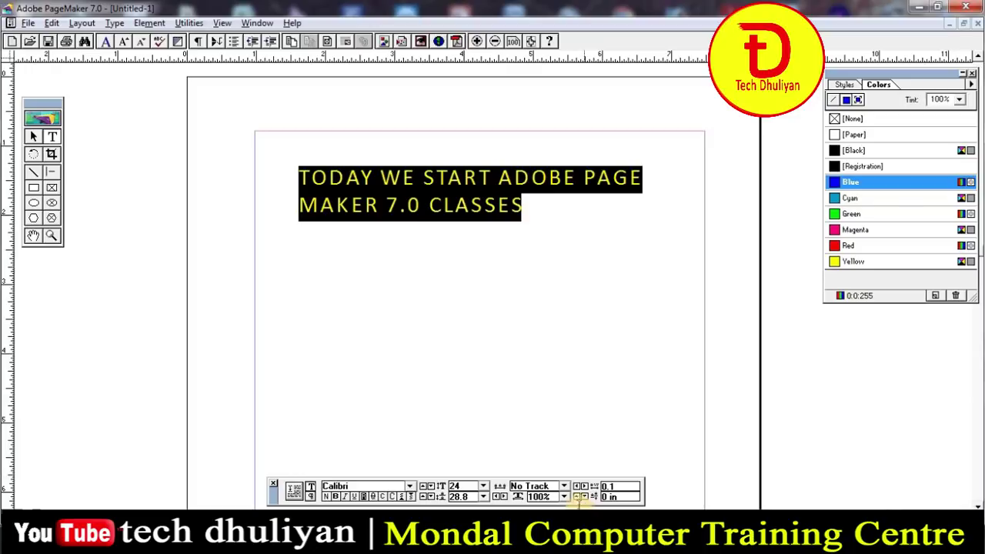
Lower the headline with a -0.03 in baseline shift.
{"action": "left_click", "coordinate": [586, 497]}
{"action": "left_click", "coordinate": [586, 497]}
{"action": "left_click", "coordinate": [586, 498]}
{"action": "left_click", "coordinate": [585, 499]}
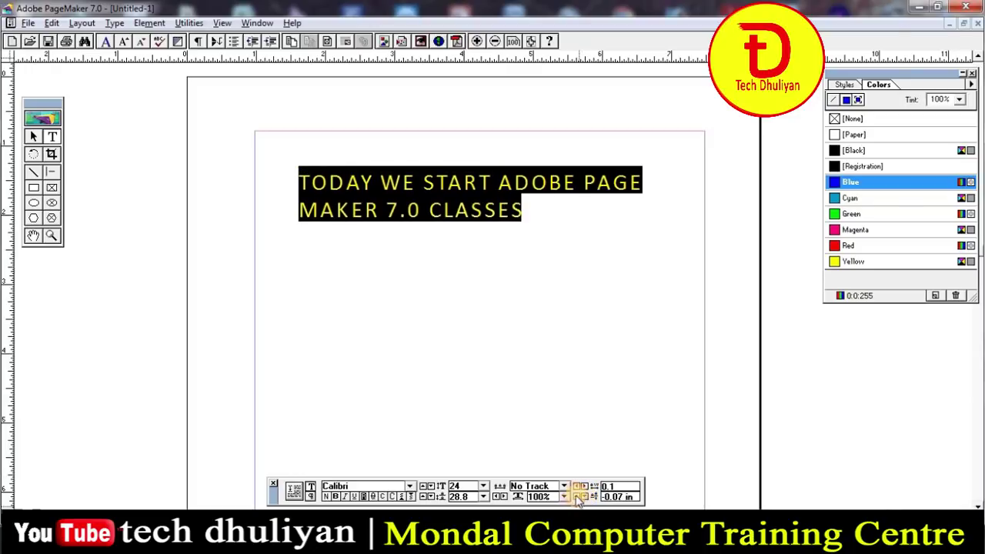
{"action": "left_click", "coordinate": [577, 498]}
{"action": "left_click", "coordinate": [578, 498]}
{"action": "left_click", "coordinate": [577, 498]}
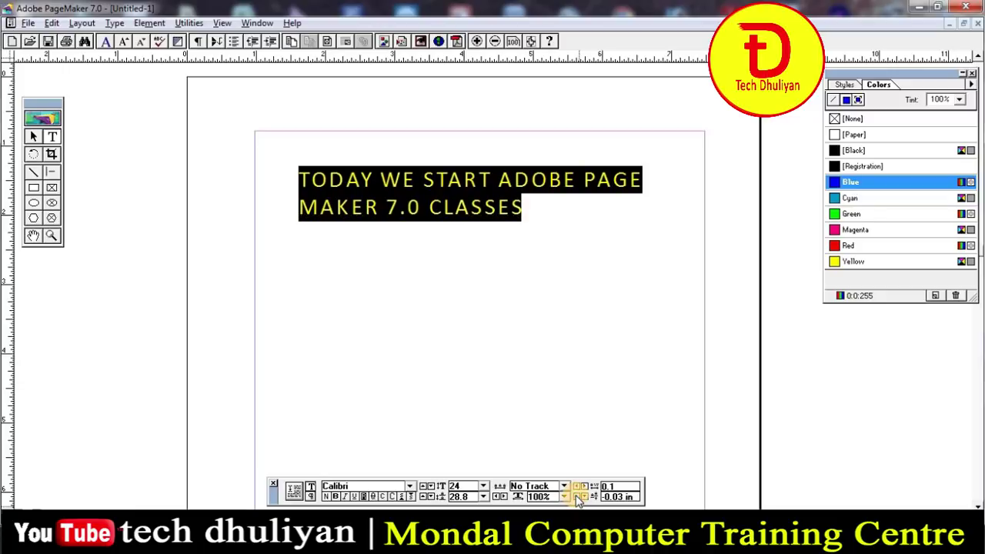
Try 80% and 81% horizontal scale, then restore the headline to 100% width.
{"action": "left_click", "coordinate": [565, 497]}
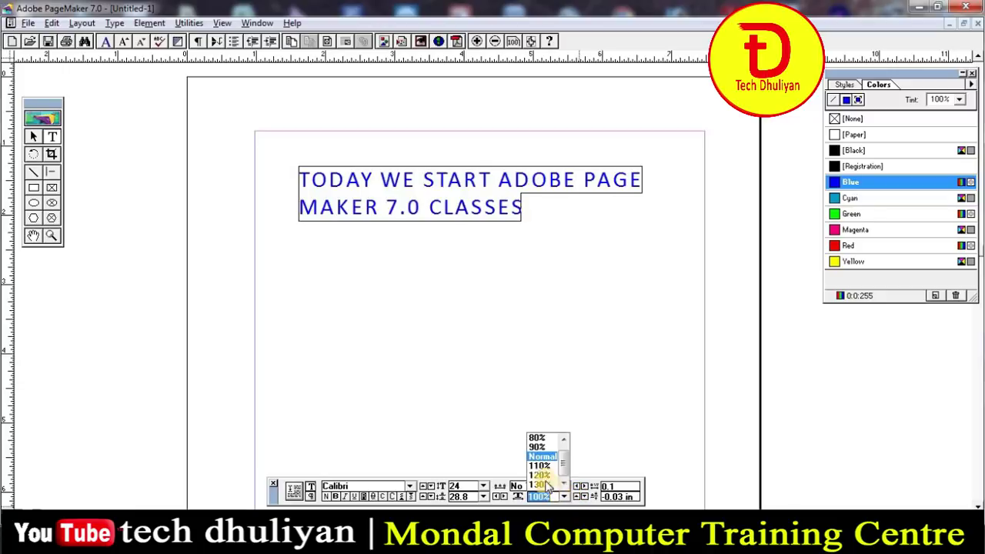
{"action": "left_click", "coordinate": [538, 436]}
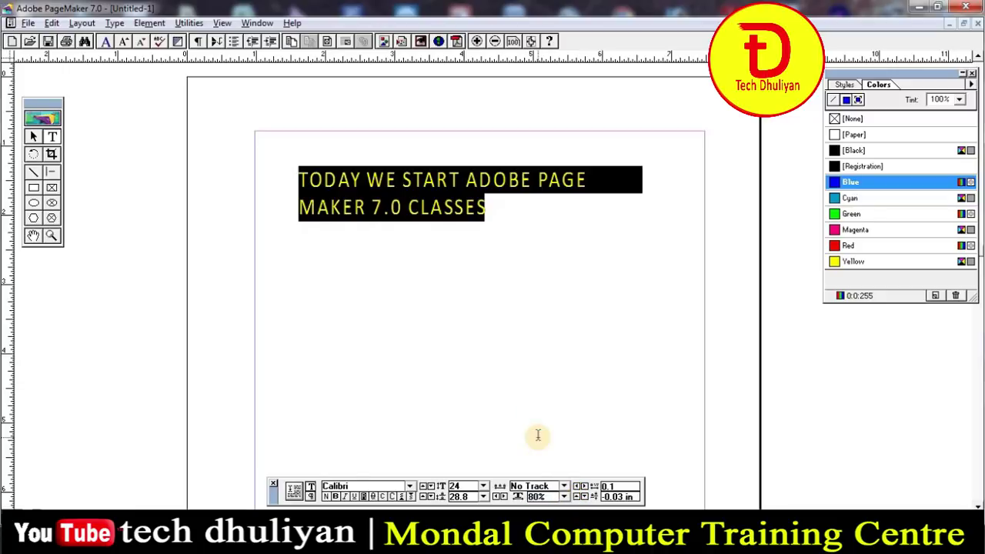
{"action": "left_click", "coordinate": [564, 486]}
{"action": "left_click", "coordinate": [514, 424]}
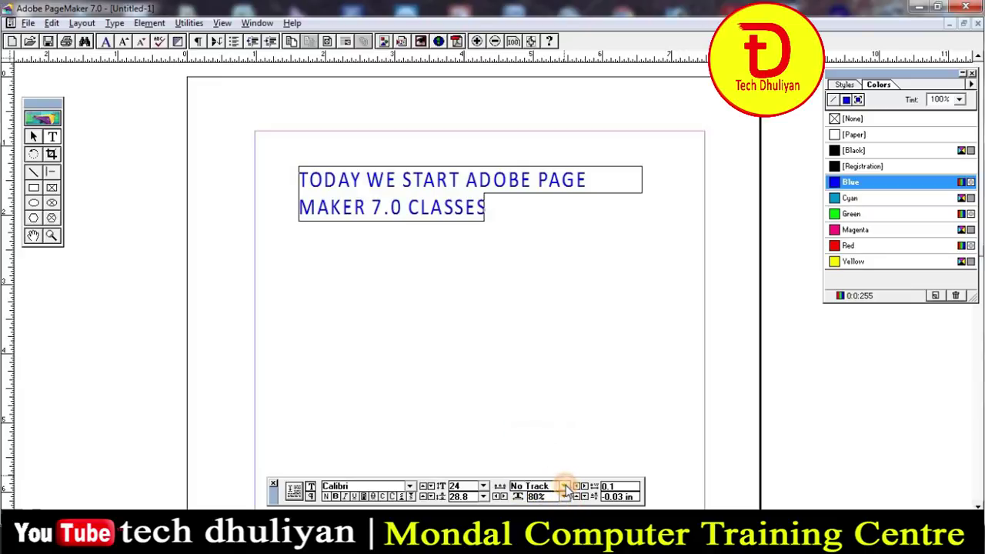
{"action": "left_click", "coordinate": [502, 497]}
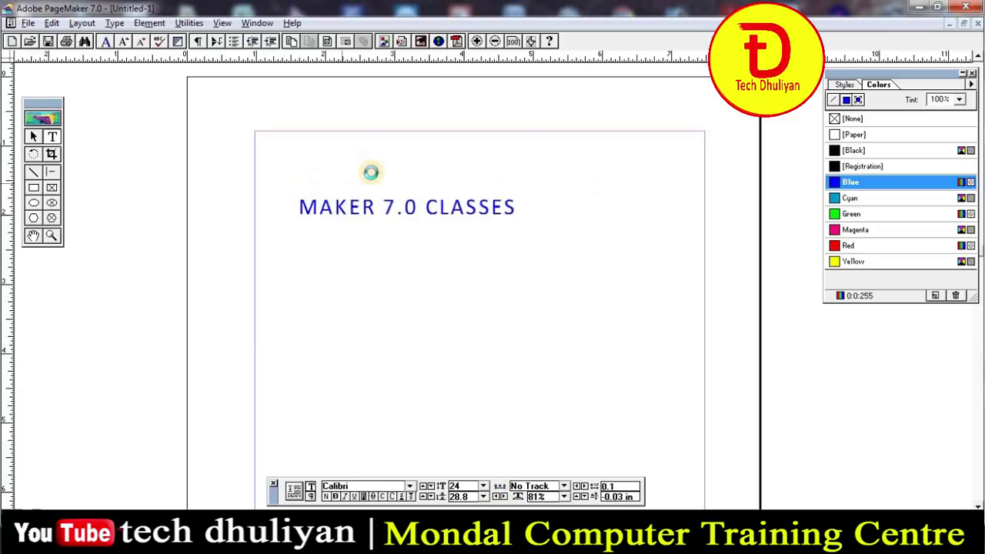
{"action": "key", "text": "ctrl+shift+x"}
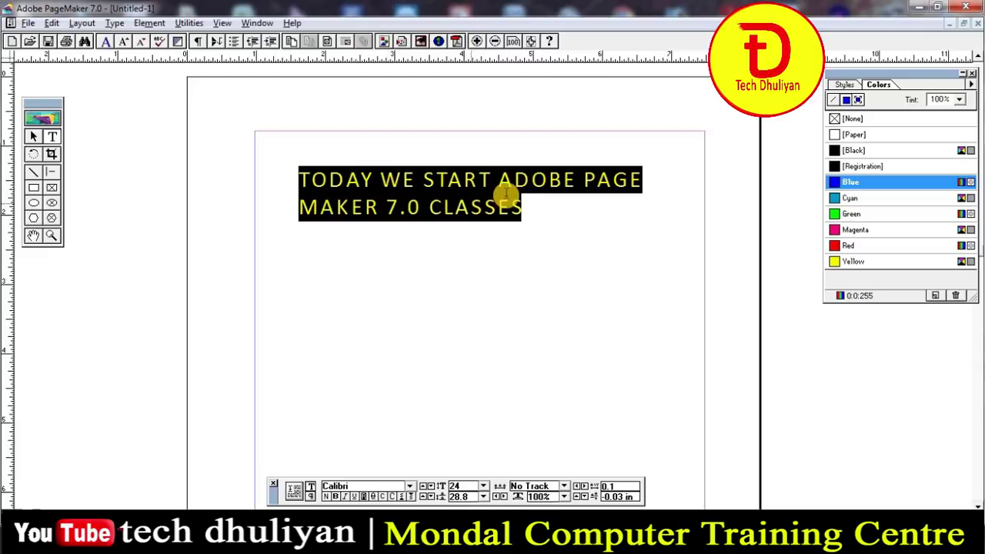
{"action": "left_click", "coordinate": [516, 201]}
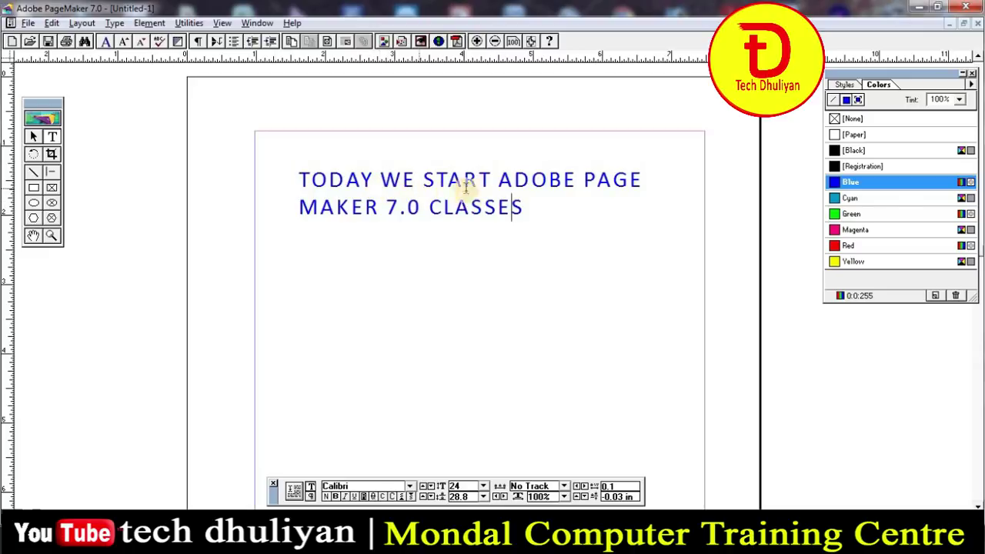